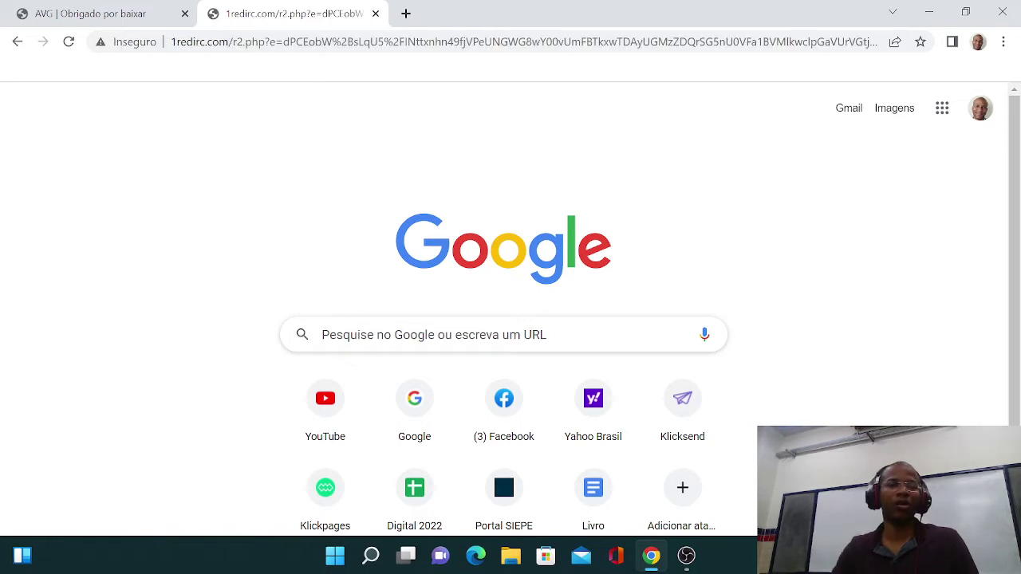
Step: Go to google.com.br, search for "tinkercad" and open the official Tinkercad website
{"action": "left_click", "coordinate": [485, 43]}
{"action": "type", "text": "go"}
{"action": "key", "text": "Return"}
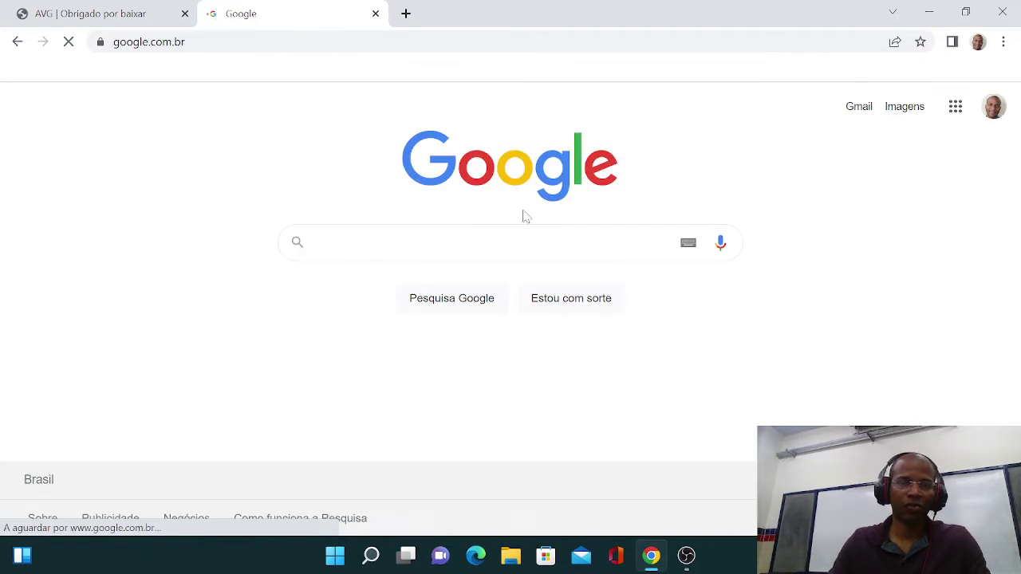
{"action": "type", "text": "tinkerc"}
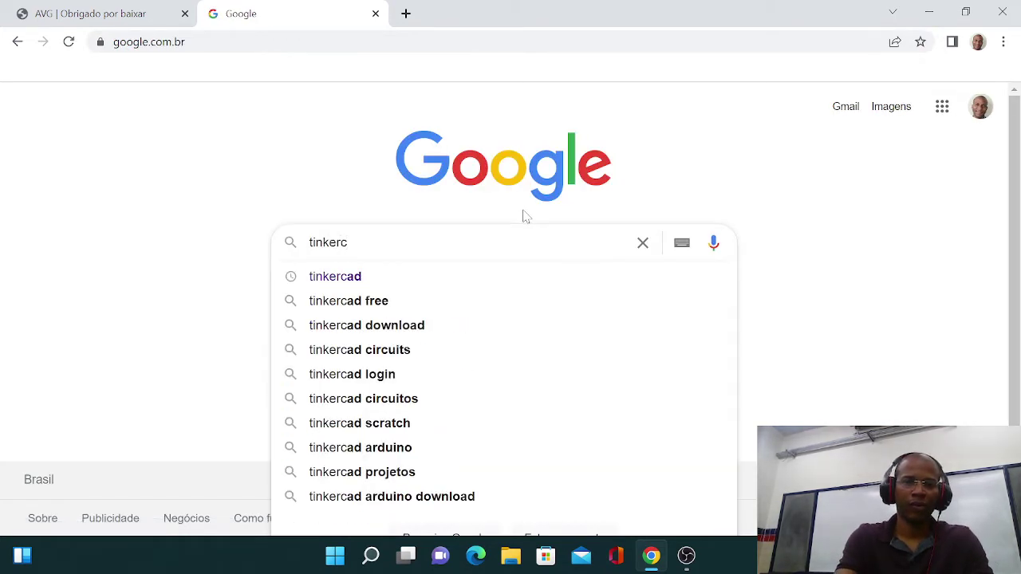
{"action": "type", "text": "ad"}
{"action": "key", "text": "Return"}
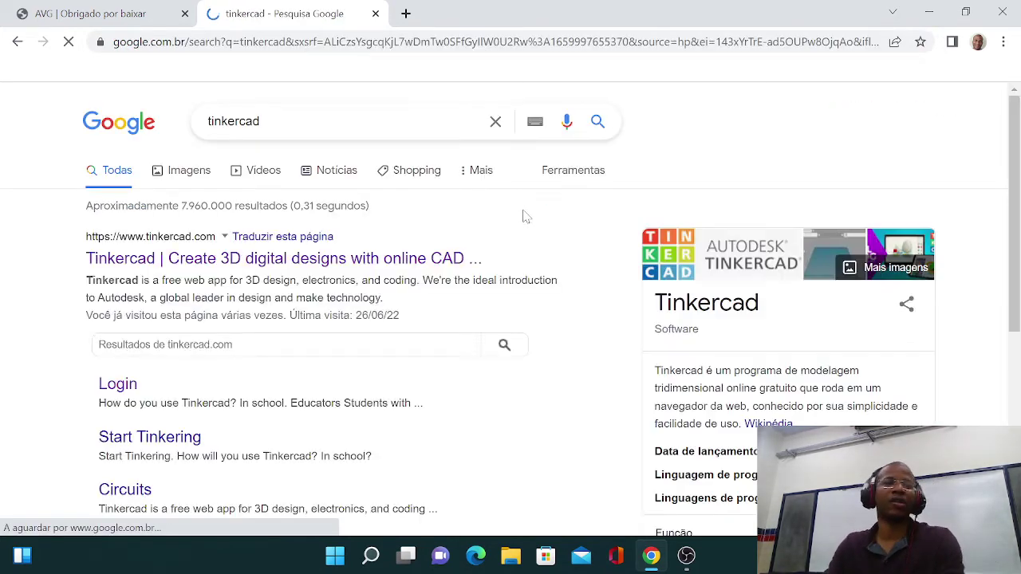
{"action": "left_click", "coordinate": [211, 269]}
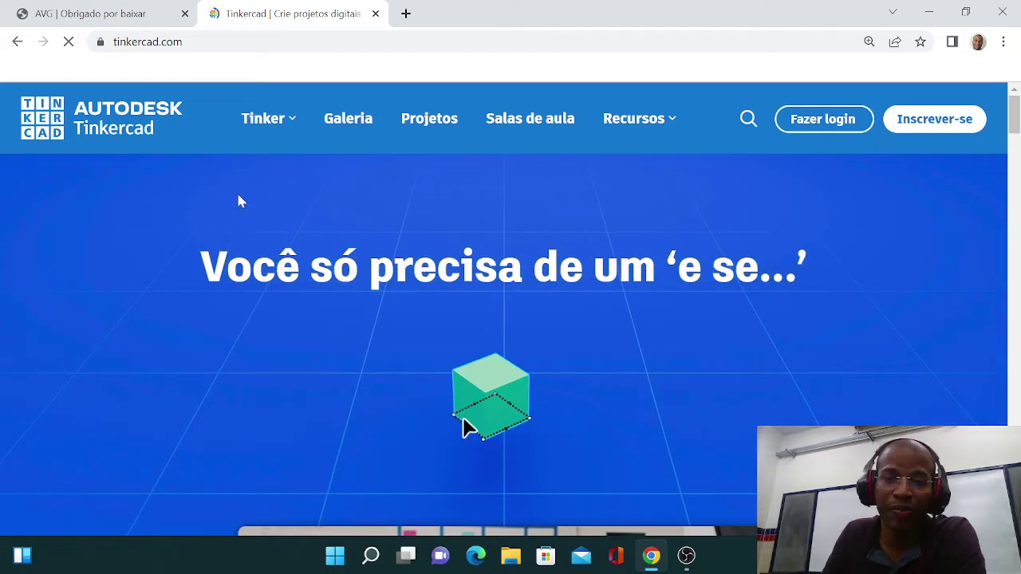
Step: Log in to Tinkercad as a personal account holder, using the first listed Google account
{"action": "left_click", "coordinate": [818, 126]}
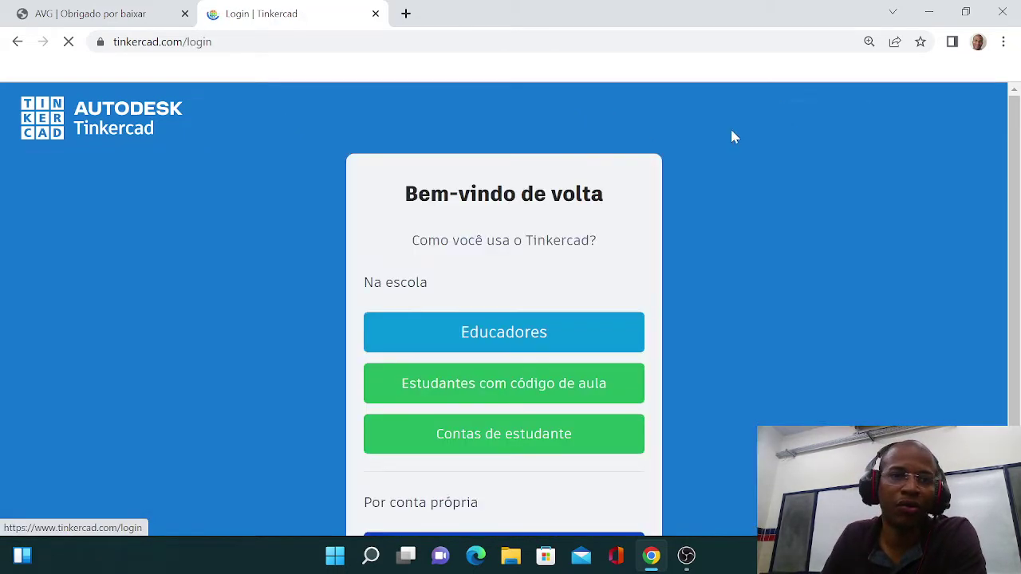
{"action": "scroll", "coordinate": [410, 335], "scroll_direction": "down", "scroll_amount": 2}
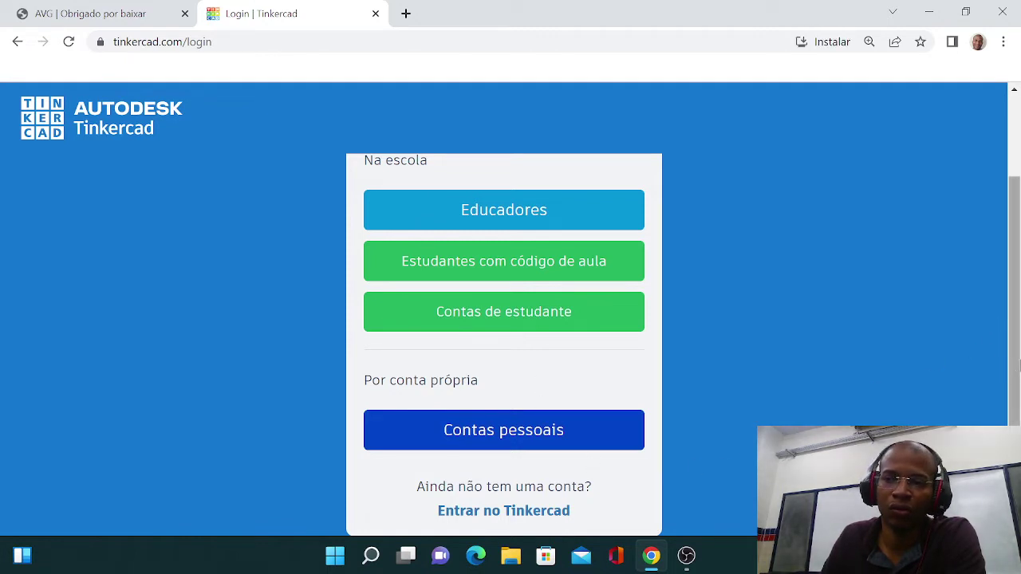
{"action": "mouse_move", "coordinate": [1016, 366]}
{"action": "left_mouse_down"}
{"action": "mouse_move", "coordinate": [1016, 414]}
{"action": "mouse_move", "coordinate": [1016, 376]}
{"action": "left_mouse_up"}
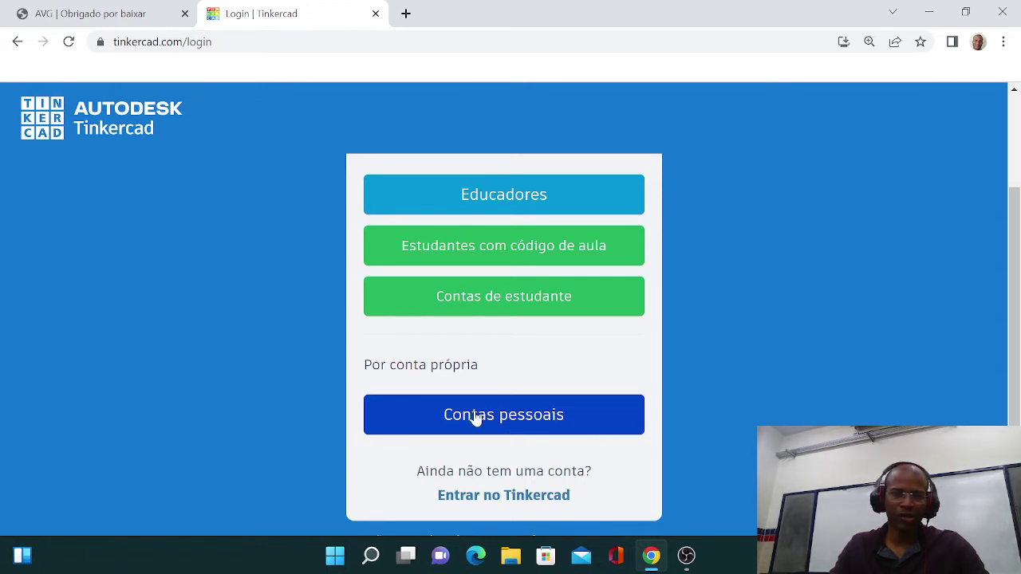
{"action": "left_click", "coordinate": [531, 423]}
{"action": "left_click", "coordinate": [494, 265]}
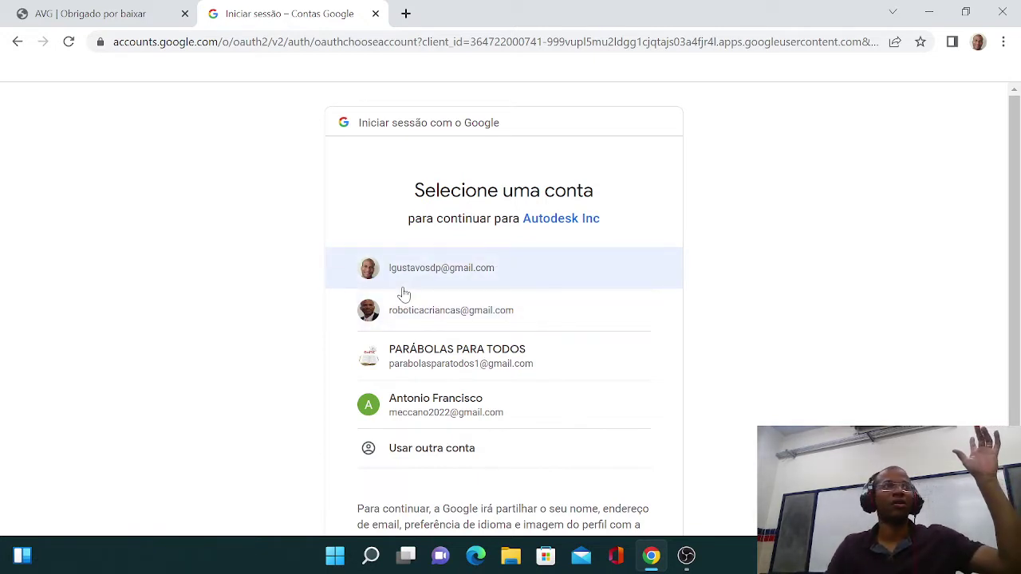
{"action": "left_click", "coordinate": [458, 281]}
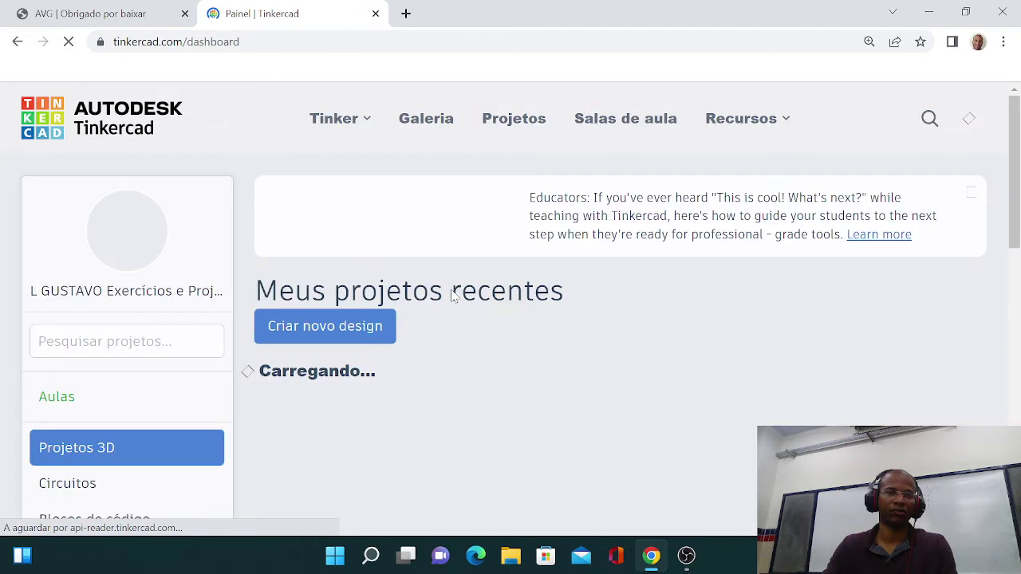
Step: Create a new circuit design from the Circuitos section and dismiss the pop-ups over the workspace
{"action": "left_click", "coordinate": [68, 484]}
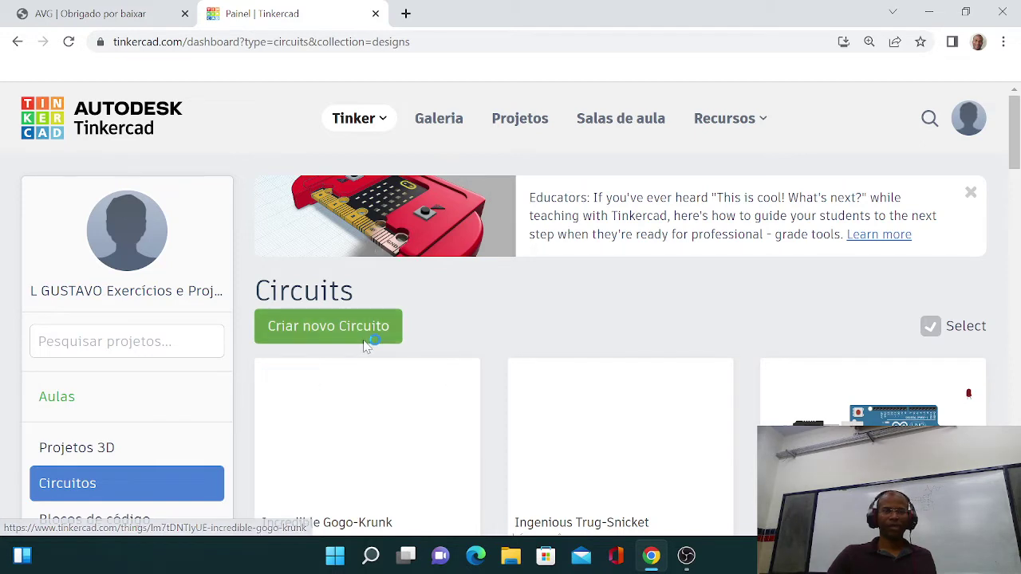
{"action": "left_click", "coordinate": [327, 337]}
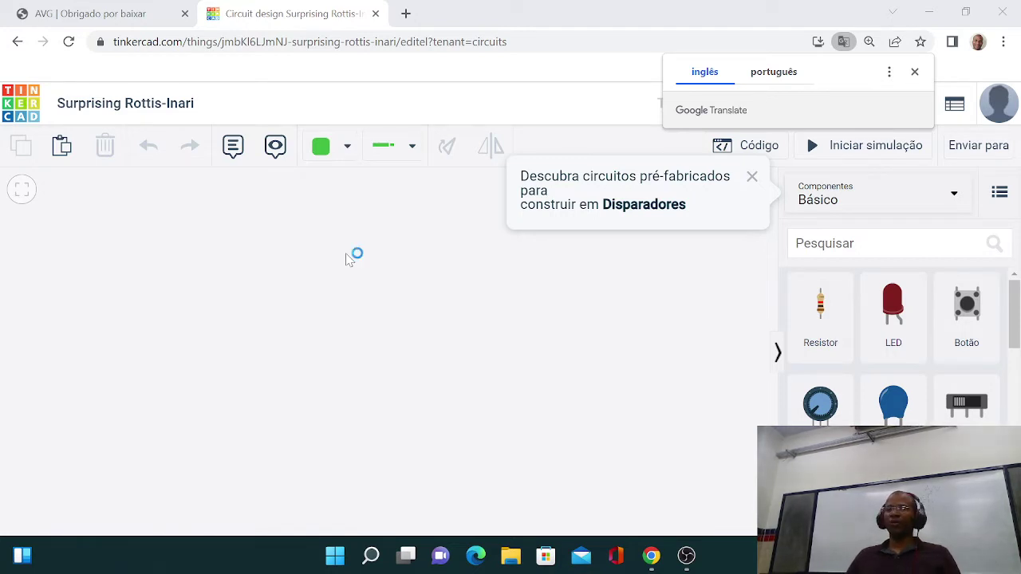
{"action": "left_click", "coordinate": [221, 293]}
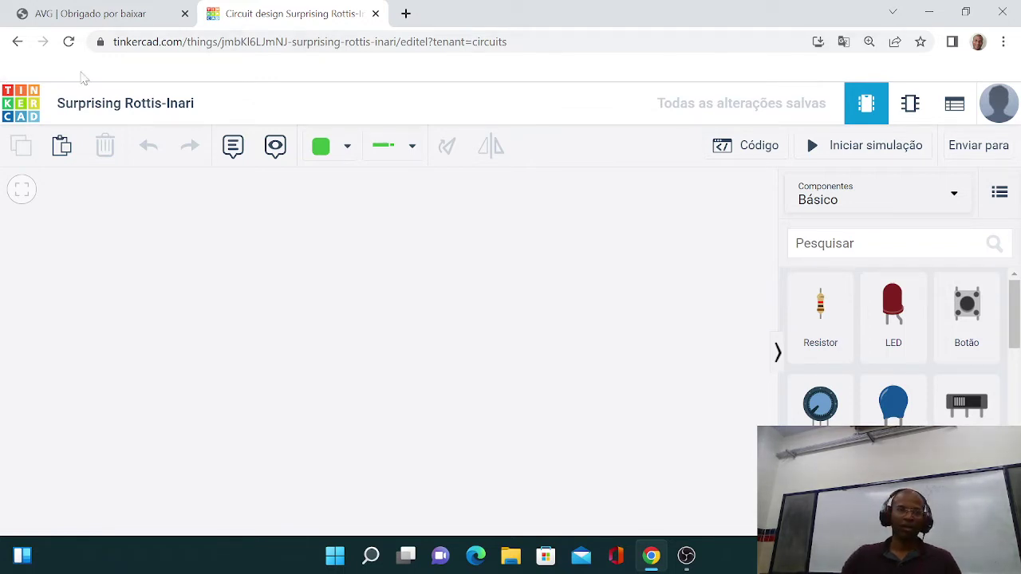
Step: Rename the circuit design as "Projeto 01 - Pisca LED"
{"action": "left_click", "coordinate": [108, 100]}
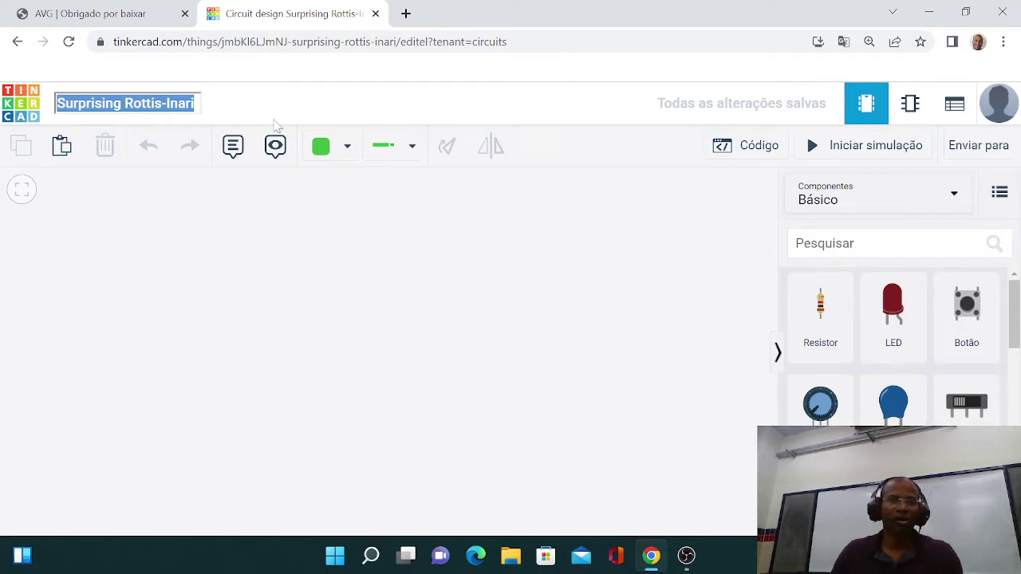
{"action": "type", "text": "Po"}
{"action": "key", "text": "BackSpace"}
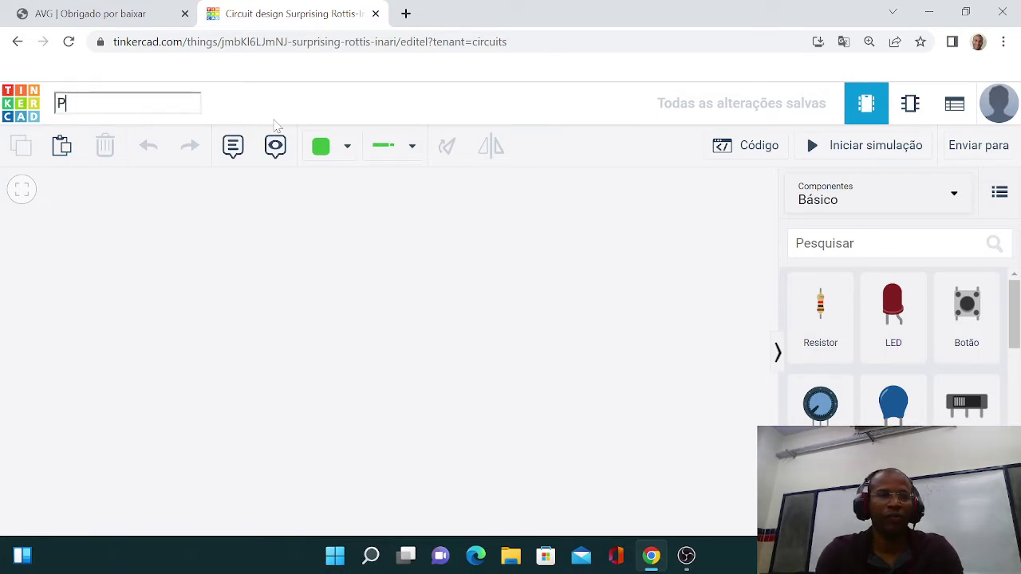
{"action": "type", "text": "rojeto 01 - Pisca LD"}
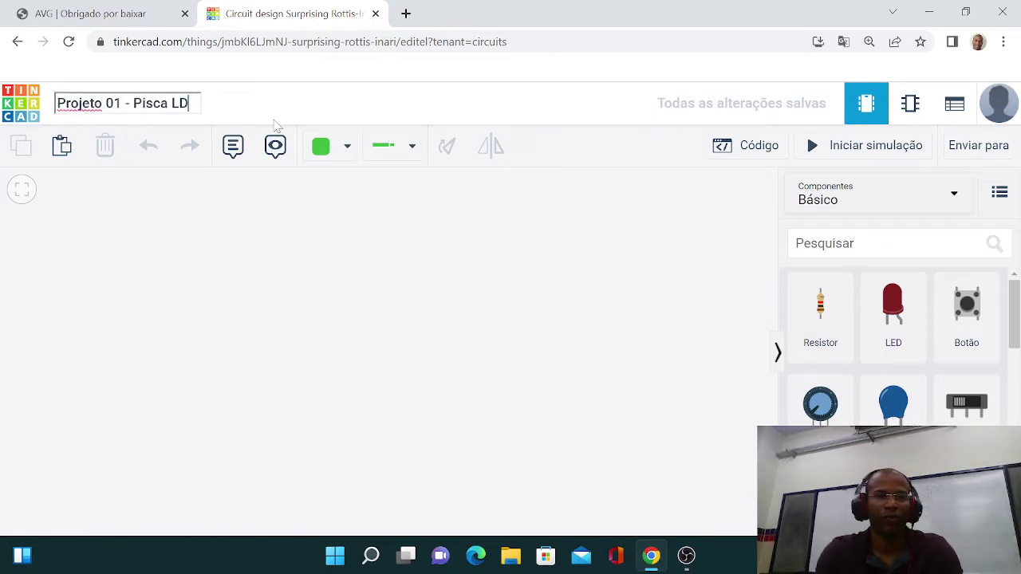
{"action": "key", "text": "BackSpace"}
{"action": "type", "text": "ED"}
{"action": "key", "text": "Return"}
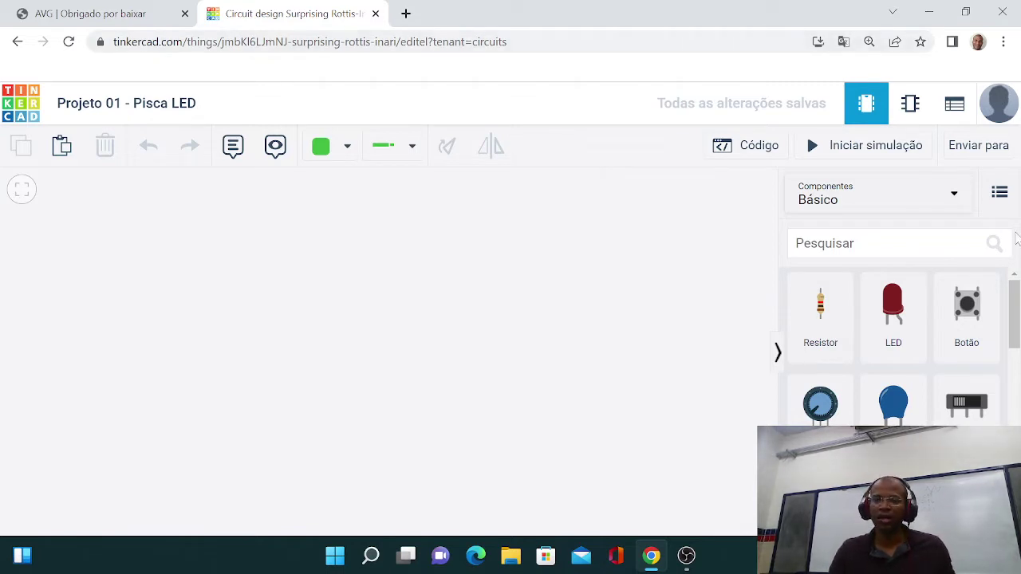
Step: Place an Arduino Uno R3 board in the middle of the workspace and minimize the antivirus window
{"action": "scroll", "coordinate": [961, 368], "scroll_direction": "down", "scroll_amount": 4}
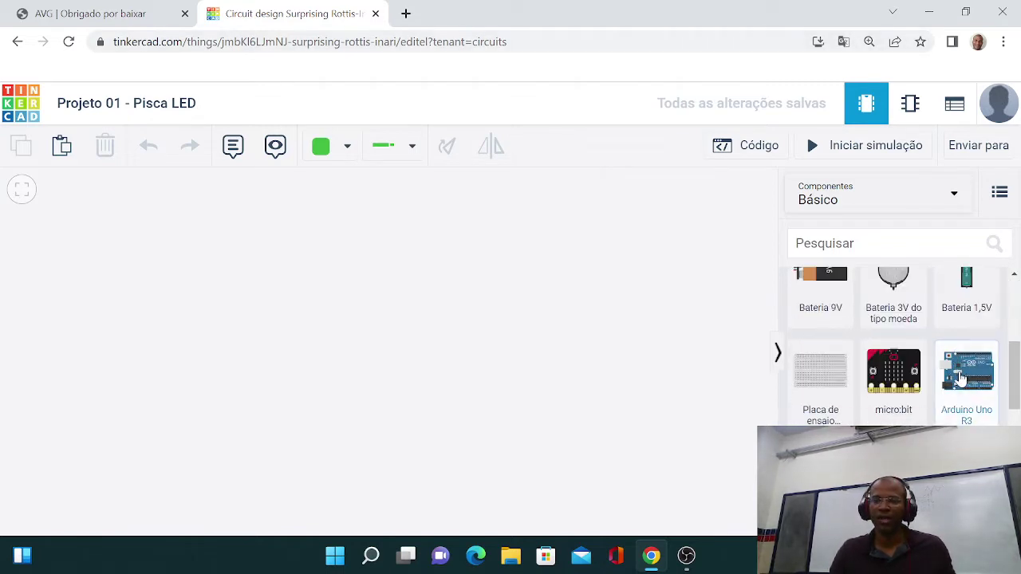
{"action": "left_click", "coordinate": [365, 315]}
{"action": "left_click_drag", "start_coordinate": [349, 315], "coordinate": [433, 342]}
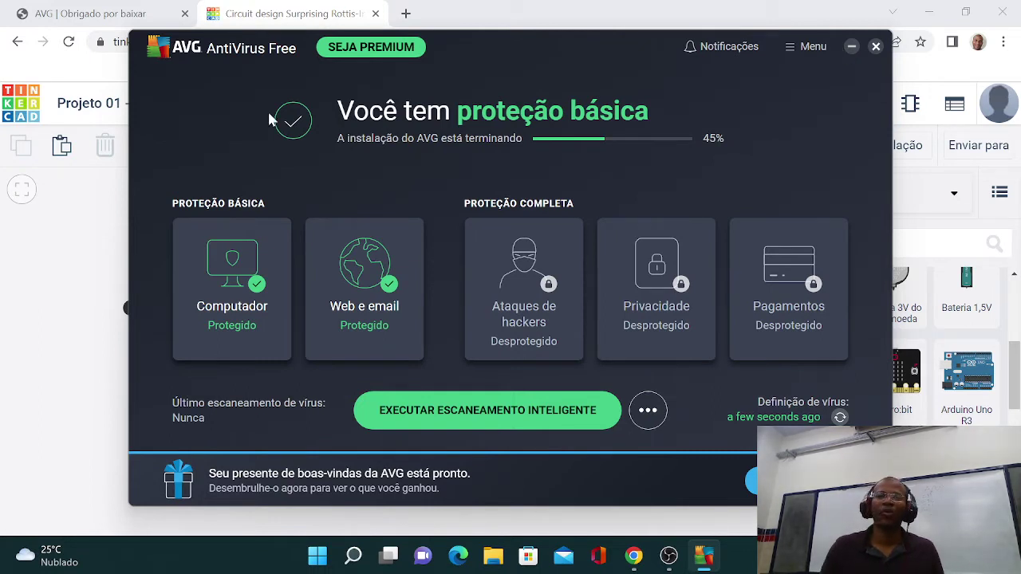
{"action": "left_click", "coordinate": [853, 48]}
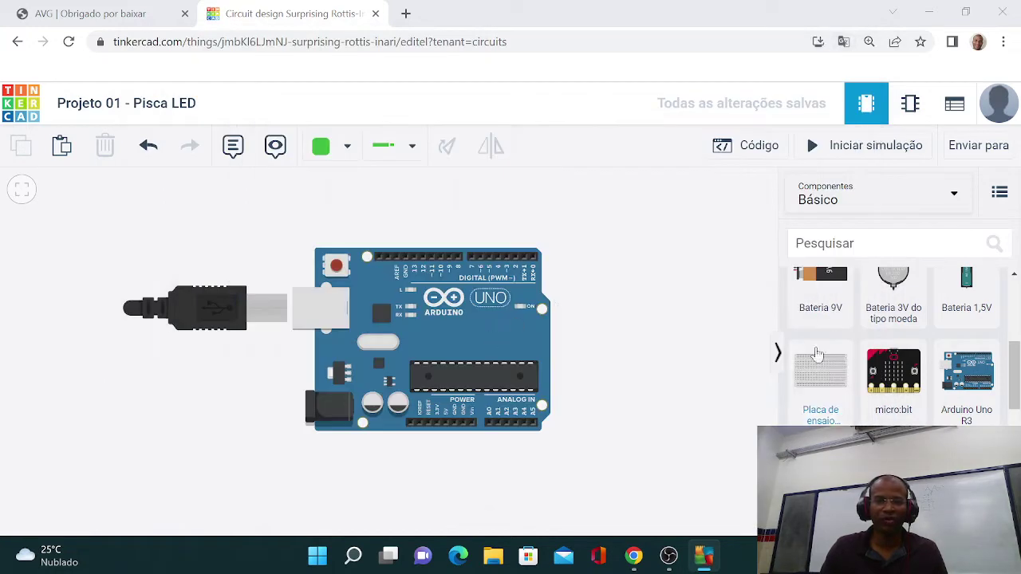
Step: Add an LED and a resistor above the Arduino board, shifting the board down slightly to make room
{"action": "left_click_drag", "start_coordinate": [1011, 372], "coordinate": [1012, 303]}
{"action": "left_click_drag", "start_coordinate": [892, 307], "coordinate": [498, 199]}
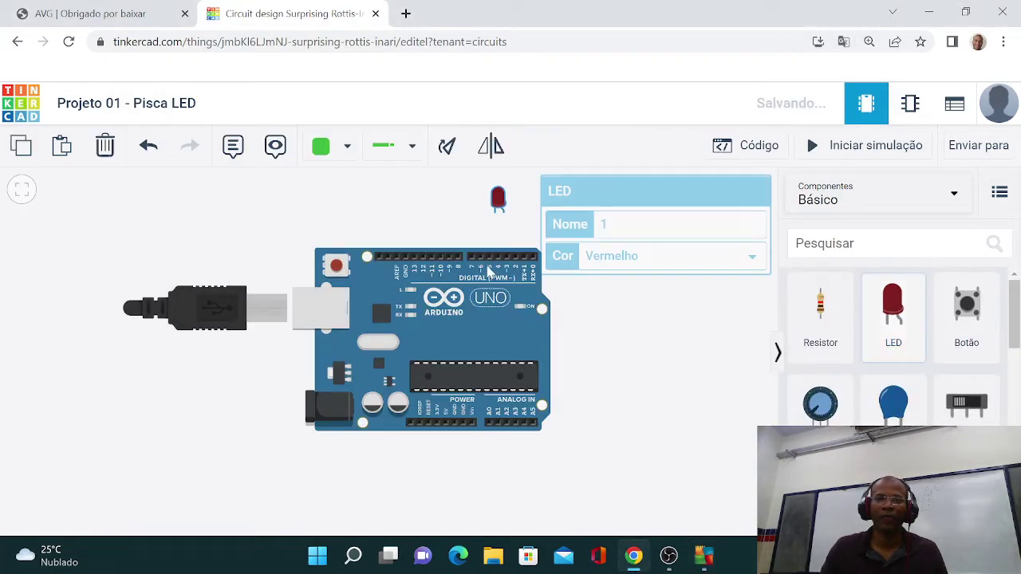
{"action": "left_click_drag", "start_coordinate": [450, 323], "coordinate": [448, 349]}
{"action": "left_click", "coordinate": [441, 228]}
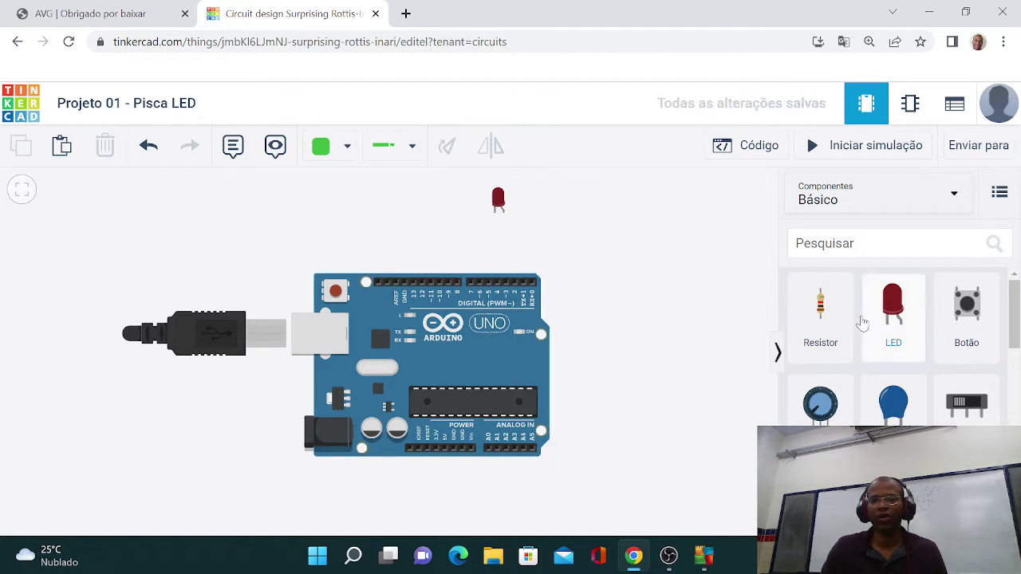
{"action": "left_click_drag", "start_coordinate": [820, 311], "coordinate": [445, 225]}
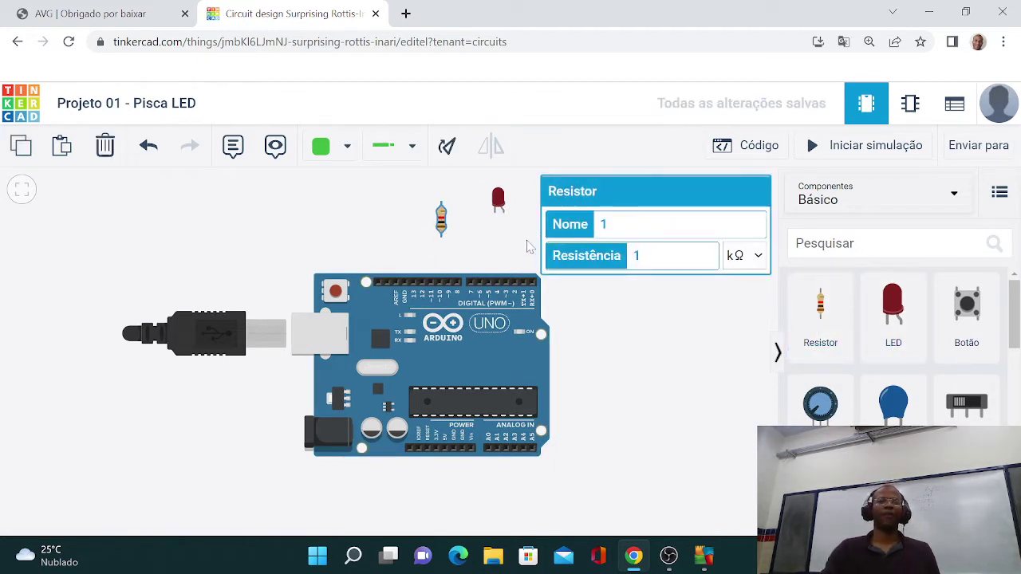
{"action": "left_click", "coordinate": [531, 241]}
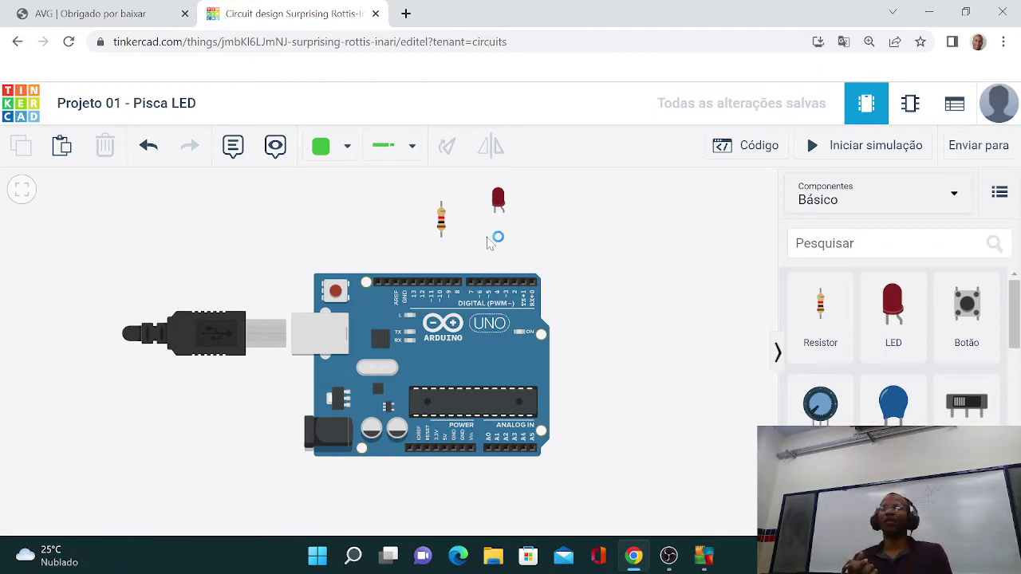
{"action": "left_click", "coordinate": [666, 558]}
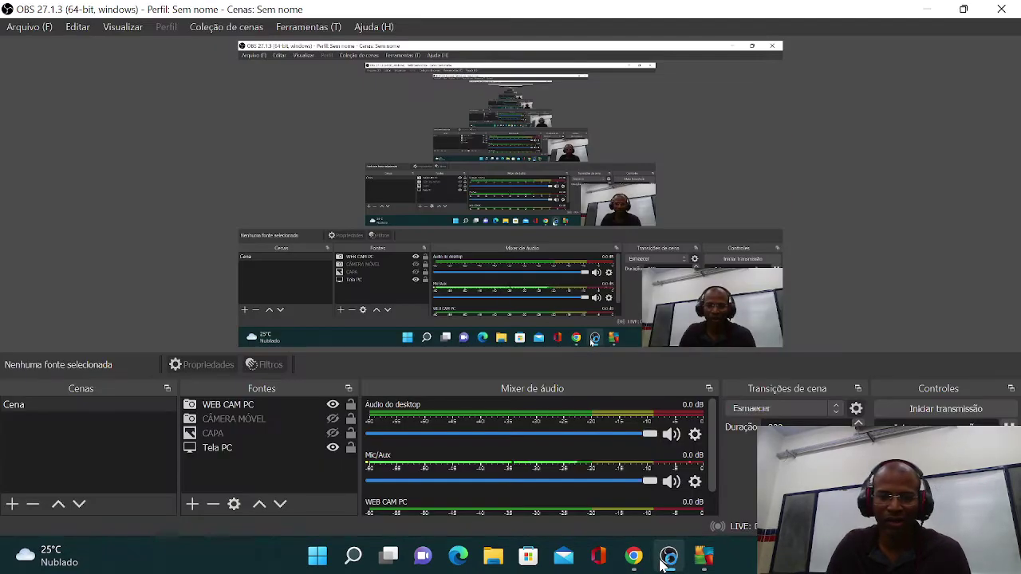
{"action": "left_click", "coordinate": [663, 560]}
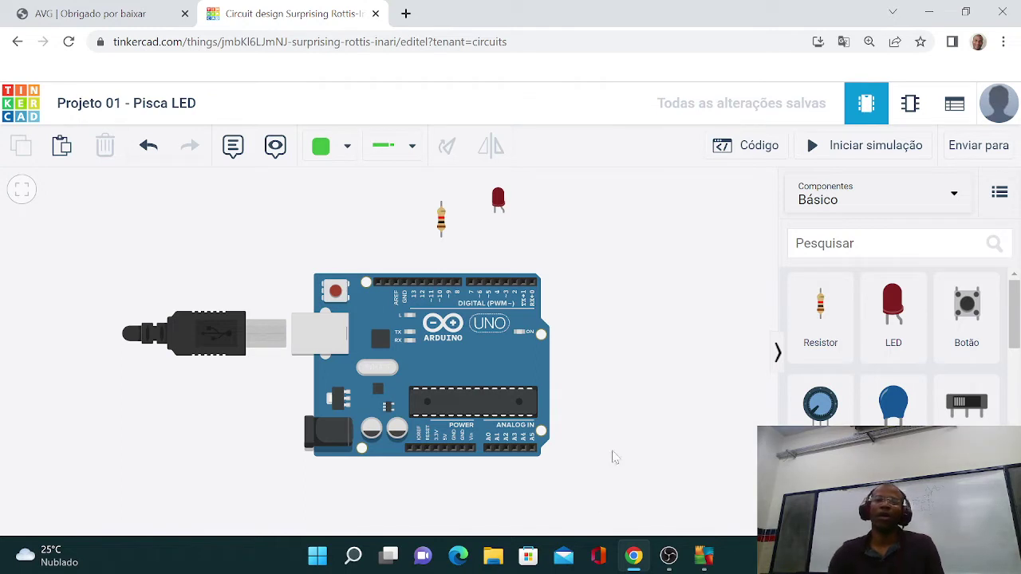
Step: Rotate the resistor above the Arduino board so that it lies horizontally
{"action": "left_click", "coordinate": [441, 232]}
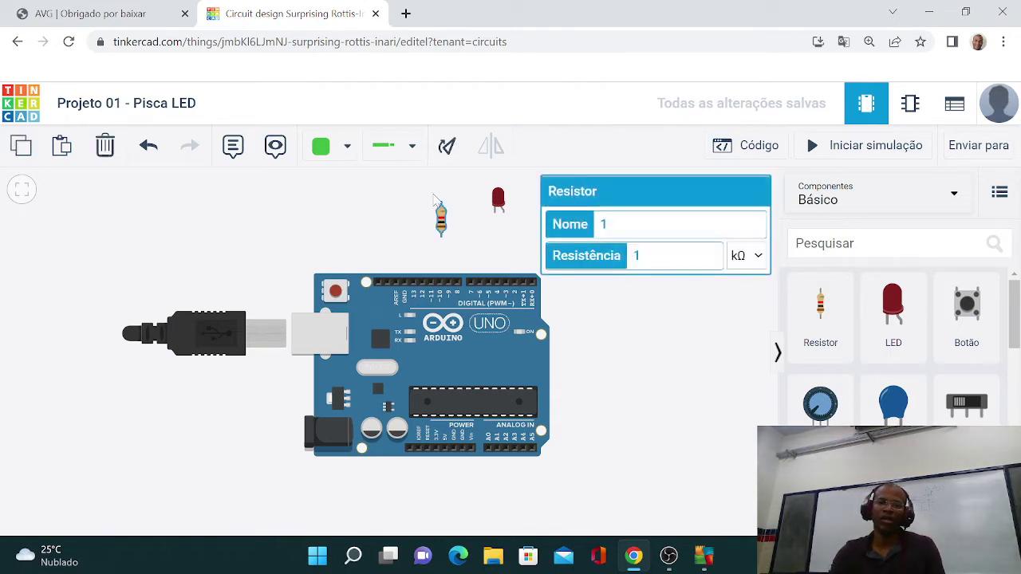
{"action": "left_click", "coordinate": [447, 145]}
{"action": "left_click", "coordinate": [470, 215]}
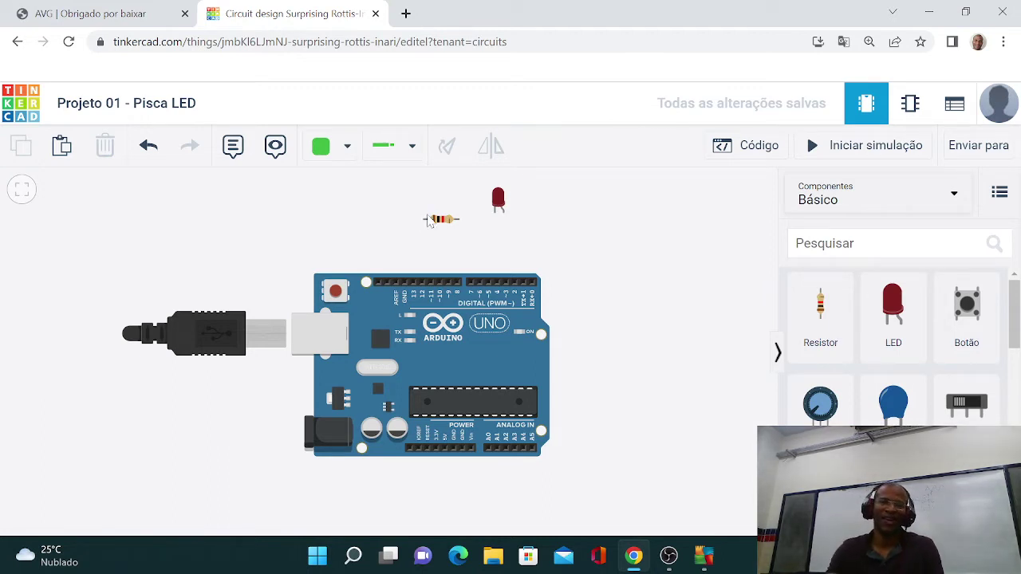
Step: Set the resistor's resistance to 220 Ω
{"action": "left_click", "coordinate": [441, 219]}
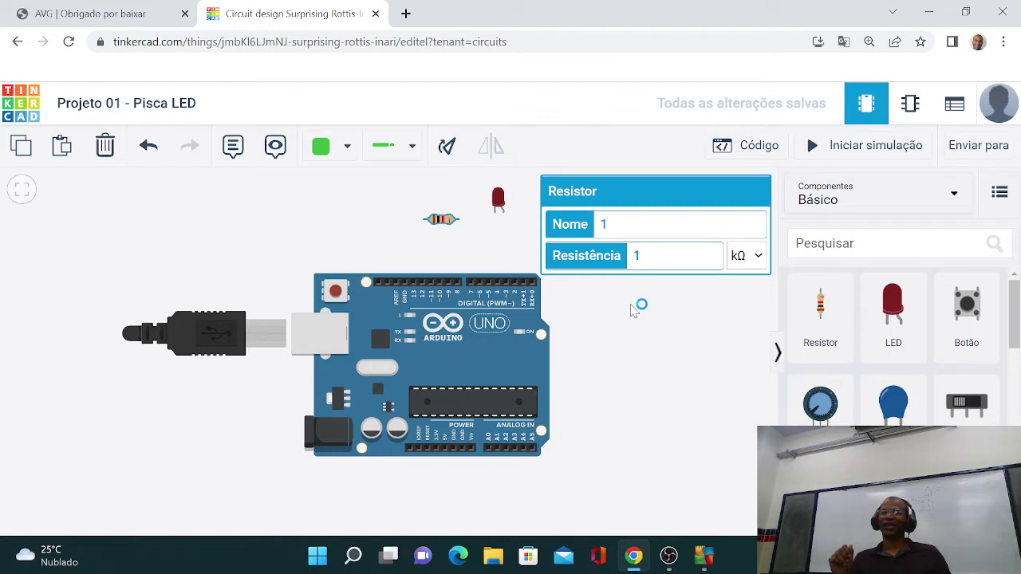
{"action": "left_click", "coordinate": [465, 245]}
{"action": "scroll", "coordinate": [465, 245], "scroll_direction": "up", "scroll_amount": 5}
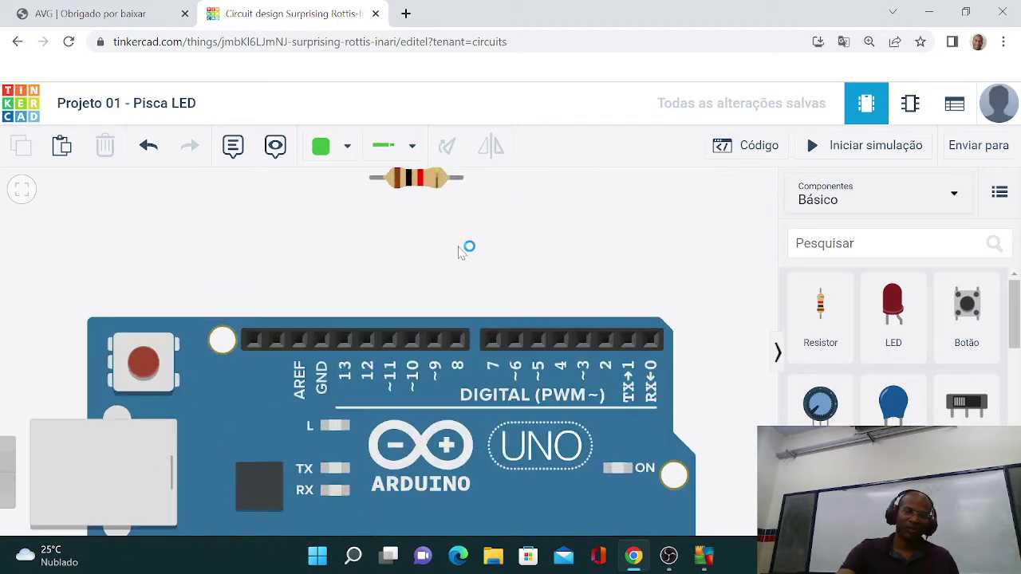
{"action": "scroll", "coordinate": [465, 343], "scroll_direction": "up", "scroll_amount": 3}
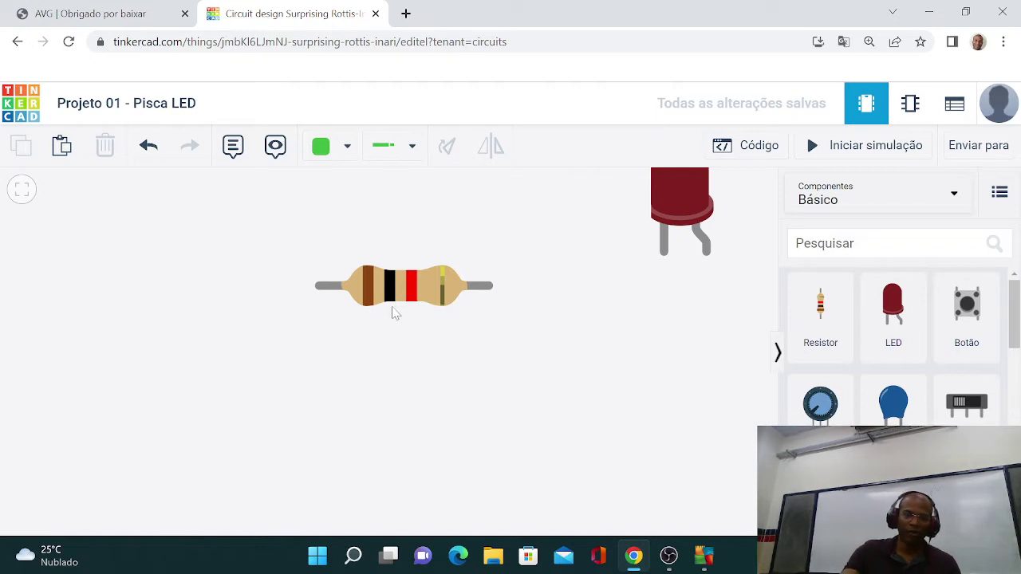
{"action": "left_click", "coordinate": [411, 299]}
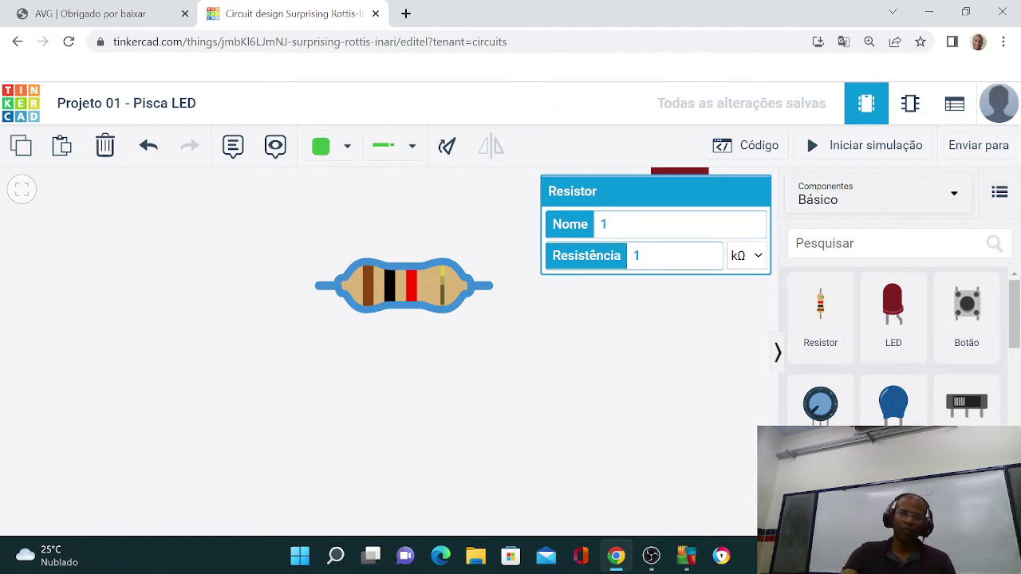
{"action": "key", "text": "ctrl+a"}
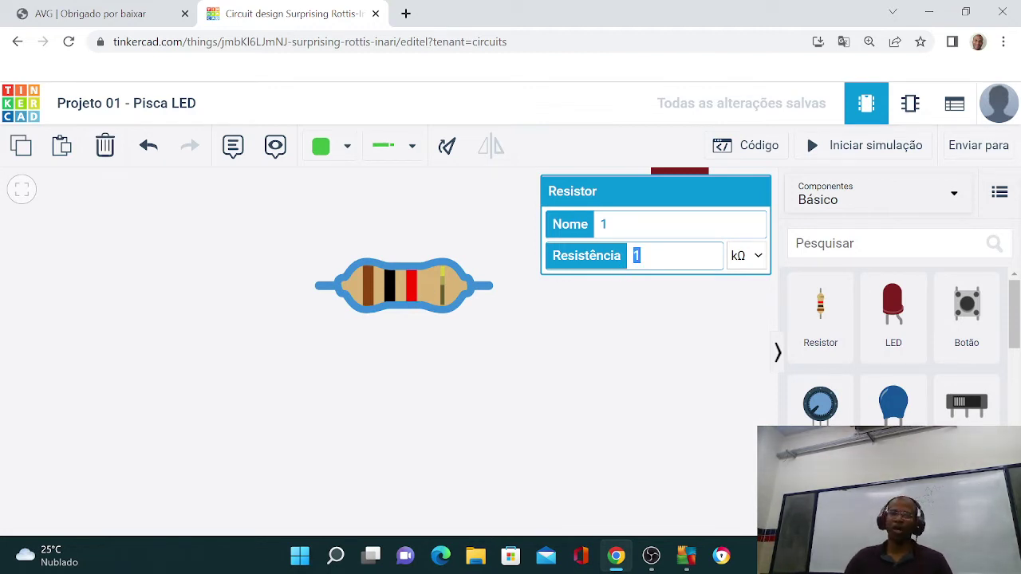
{"action": "type", "text": "220"}
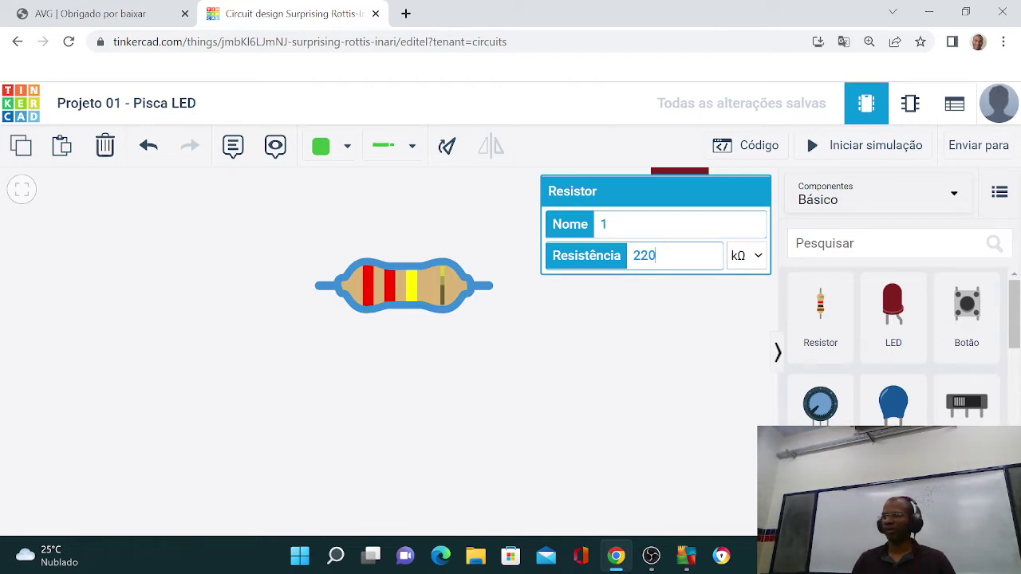
{"action": "left_click", "coordinate": [749, 255]}
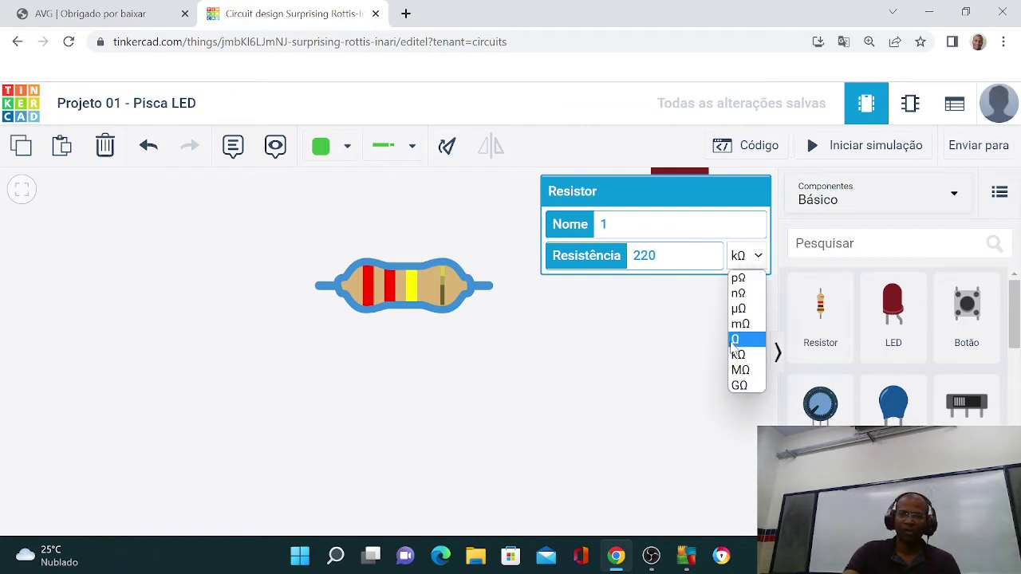
{"action": "left_click", "coordinate": [734, 341]}
{"action": "left_click", "coordinate": [530, 352]}
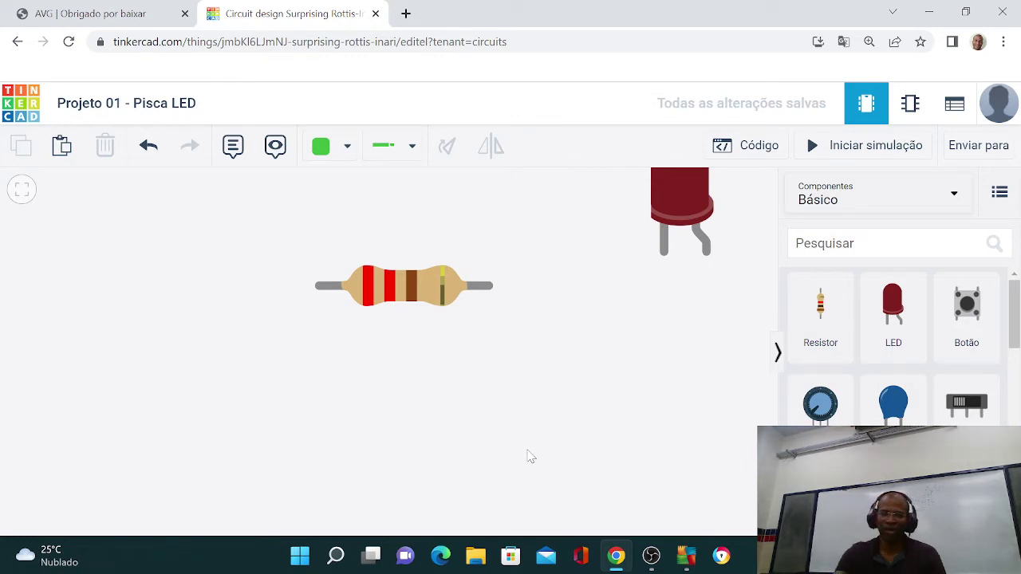
Step: Wire the LED's anode to Arduino pin 2 and its cathode to the nearer terminal of the resistor
{"action": "scroll", "coordinate": [450, 343], "scroll_direction": "down", "scroll_amount": 3}
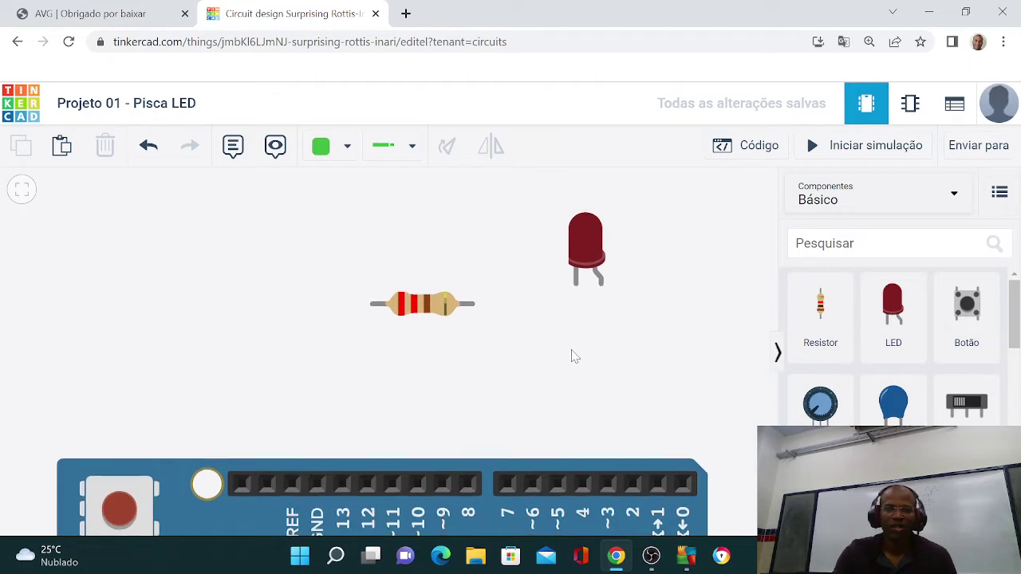
{"action": "left_click", "coordinate": [591, 256]}
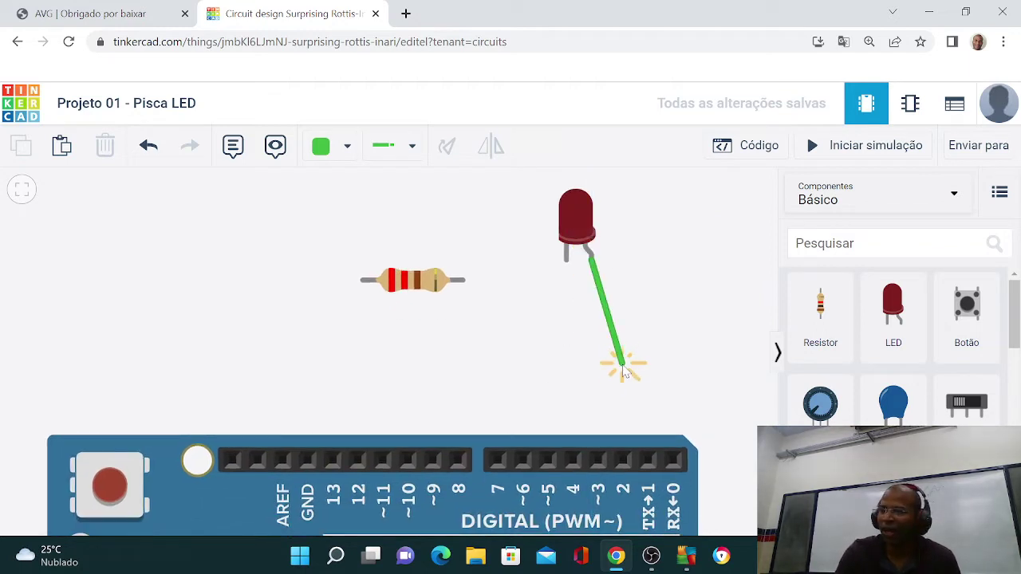
{"action": "left_click", "coordinate": [623, 458]}
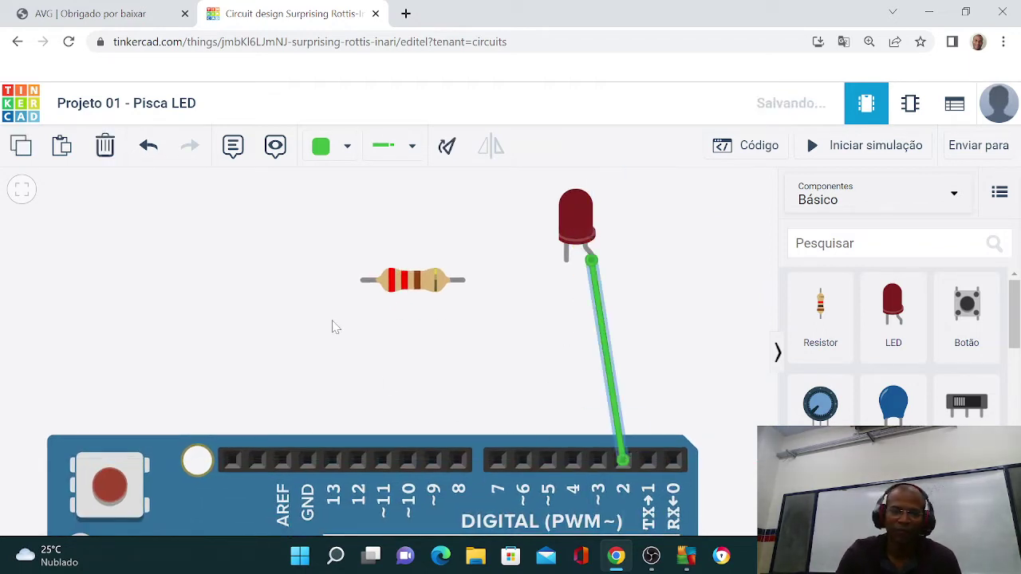
{"action": "left_click", "coordinate": [462, 280]}
{"action": "left_click", "coordinate": [565, 260]}
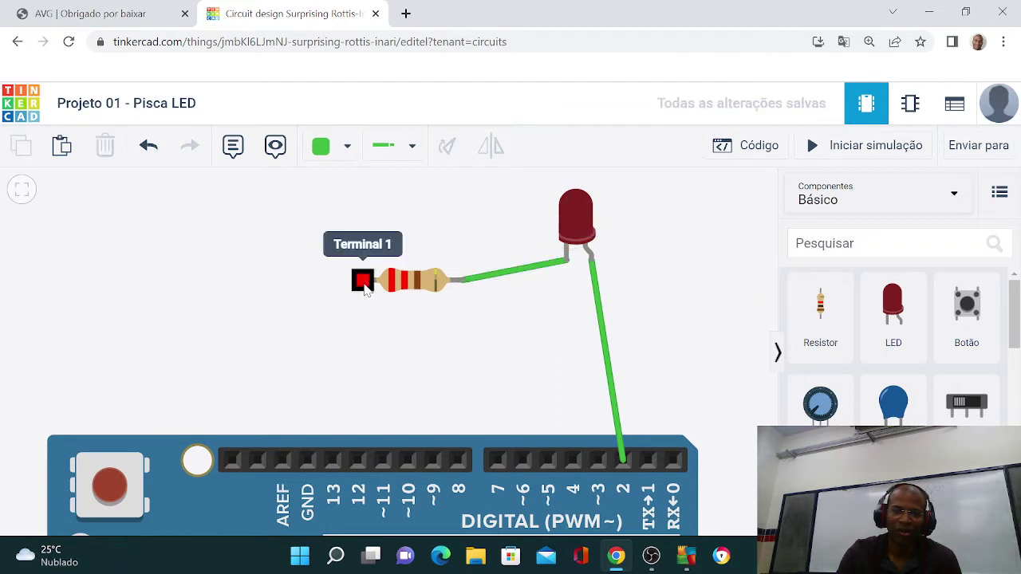
Step: Wire the resistor's free terminal to the Arduino's GND pin and colour that wire black
{"action": "left_click", "coordinate": [361, 280]}
{"action": "left_click", "coordinate": [308, 460]}
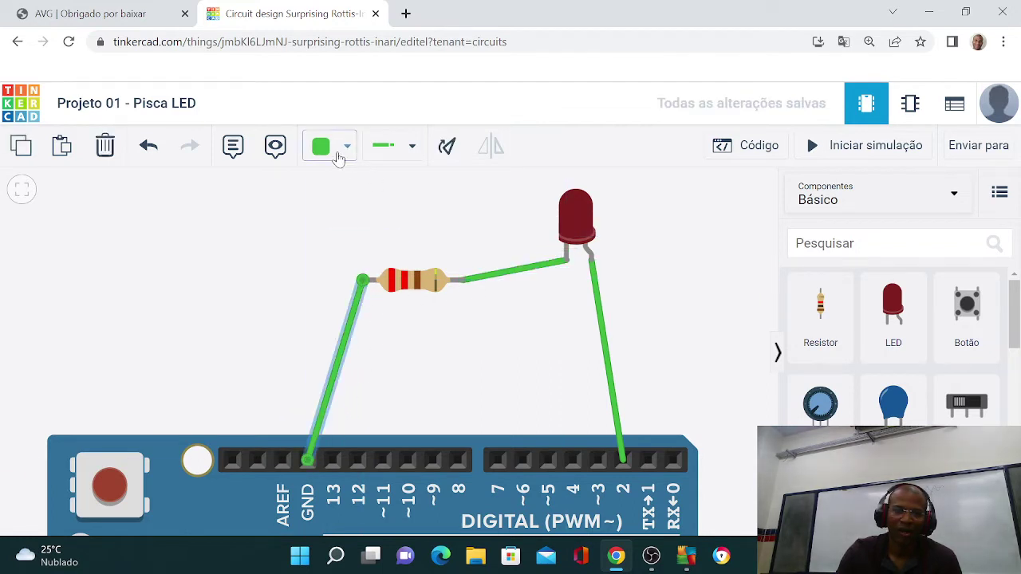
{"action": "left_click", "coordinate": [327, 146]}
{"action": "left_click", "coordinate": [351, 202]}
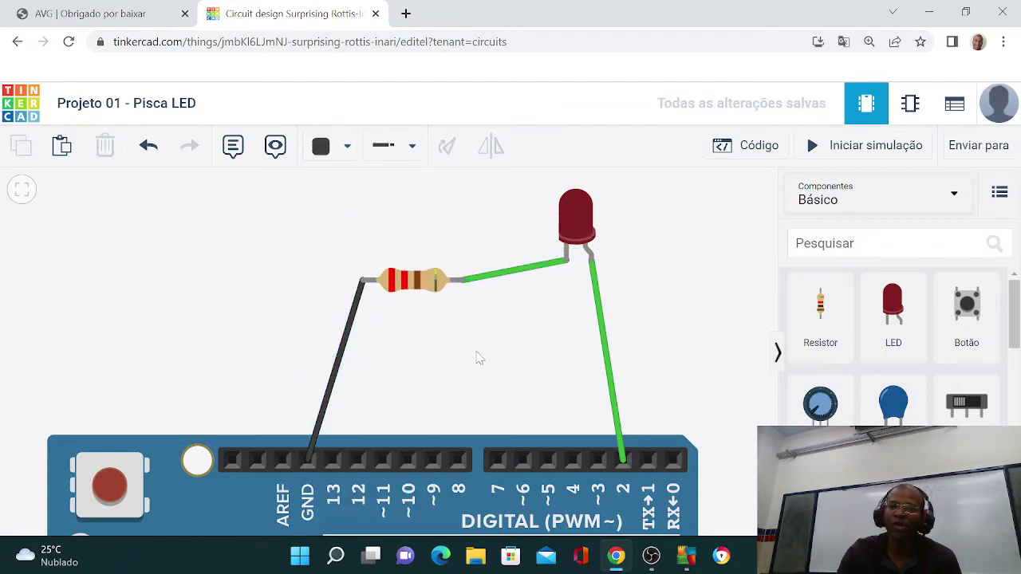
{"action": "left_click_drag", "start_coordinate": [494, 342], "coordinate": [430, 389]}
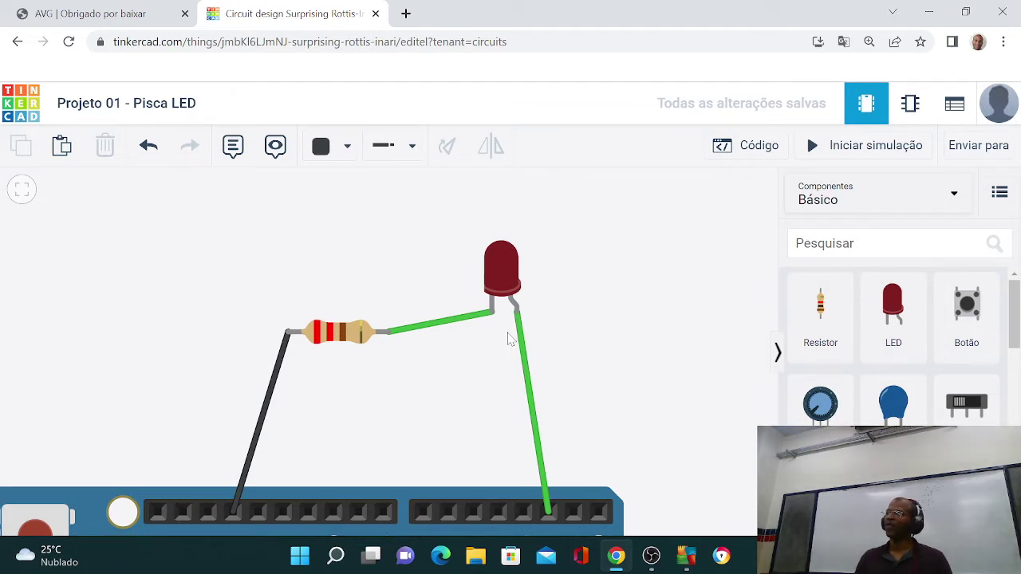
Step: Show the block code and simulate the default program, examining the board's built-in L LED up close
{"action": "left_click", "coordinate": [750, 147]}
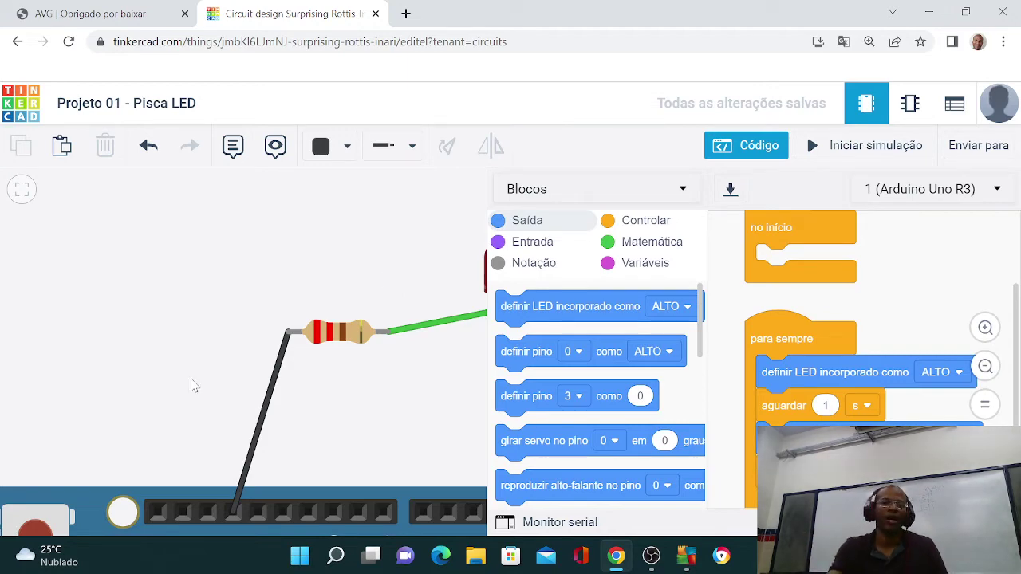
{"action": "left_click_drag", "start_coordinate": [192, 426], "coordinate": [243, 242]}
{"action": "scroll", "coordinate": [243, 241], "scroll_direction": "up", "scroll_amount": 3}
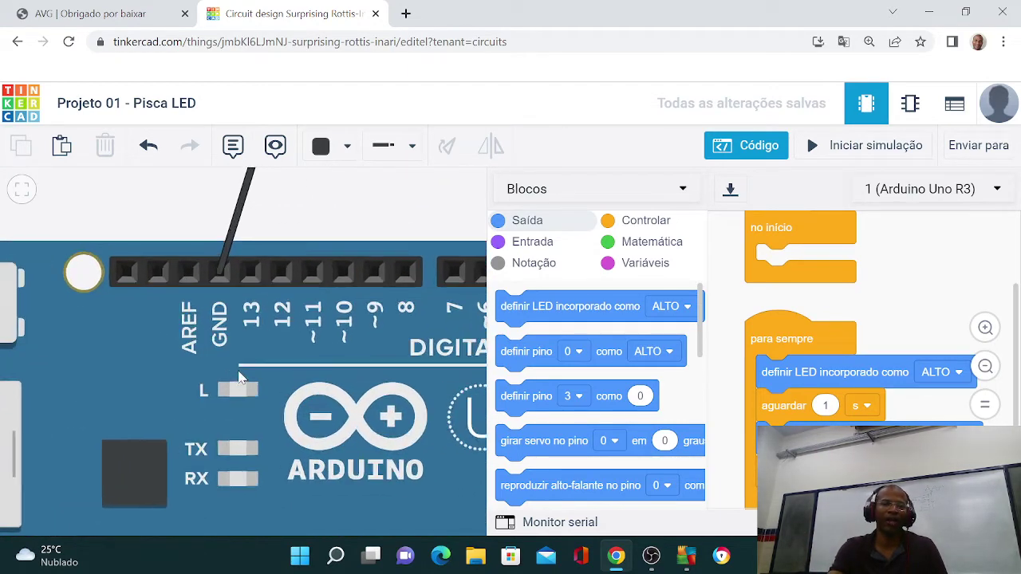
{"action": "mouse_move", "coordinate": [112, 199]}
{"action": "left_mouse_down"}
{"action": "mouse_move", "coordinate": [107, 187]}
{"action": "mouse_move", "coordinate": [110, 208]}
{"action": "left_mouse_up"}
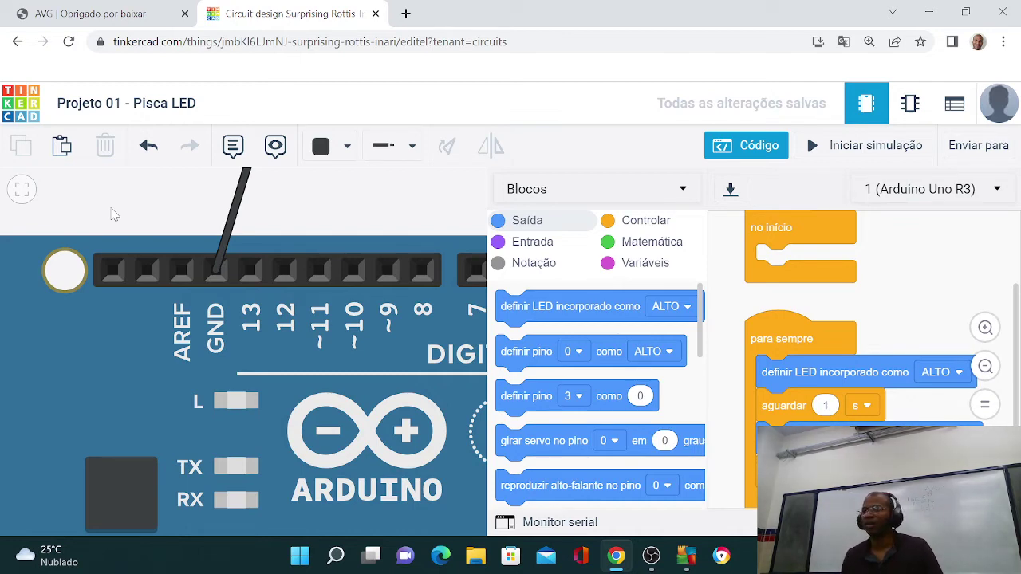
{"action": "scroll", "coordinate": [114, 215], "scroll_direction": "down", "scroll_amount": 2}
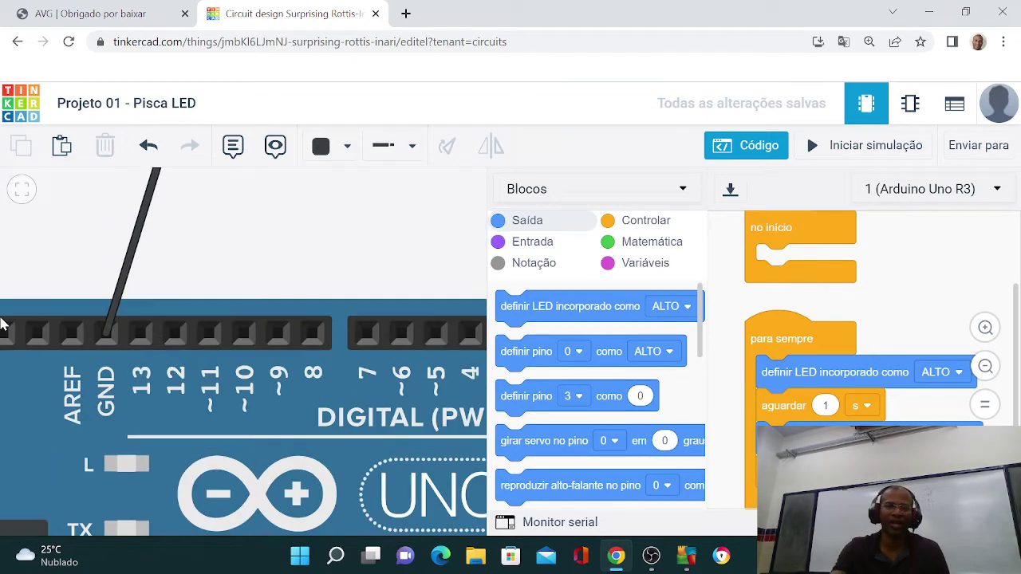
{"action": "scroll", "coordinate": [186, 268], "scroll_direction": "up", "scroll_amount": 3}
{"action": "scroll", "coordinate": [186, 268], "scroll_direction": "down", "scroll_amount": 3}
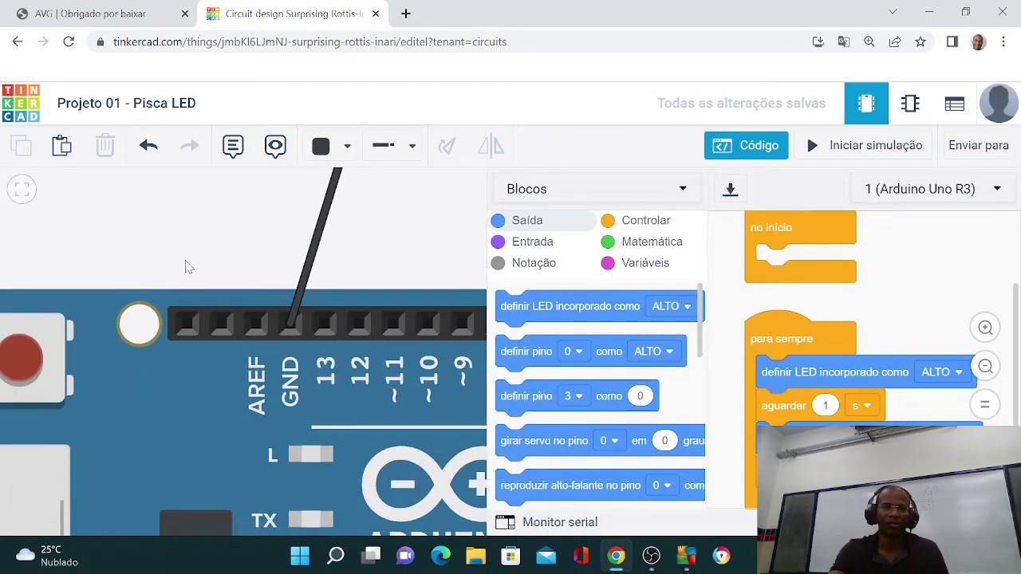
{"action": "left_click", "coordinate": [840, 160]}
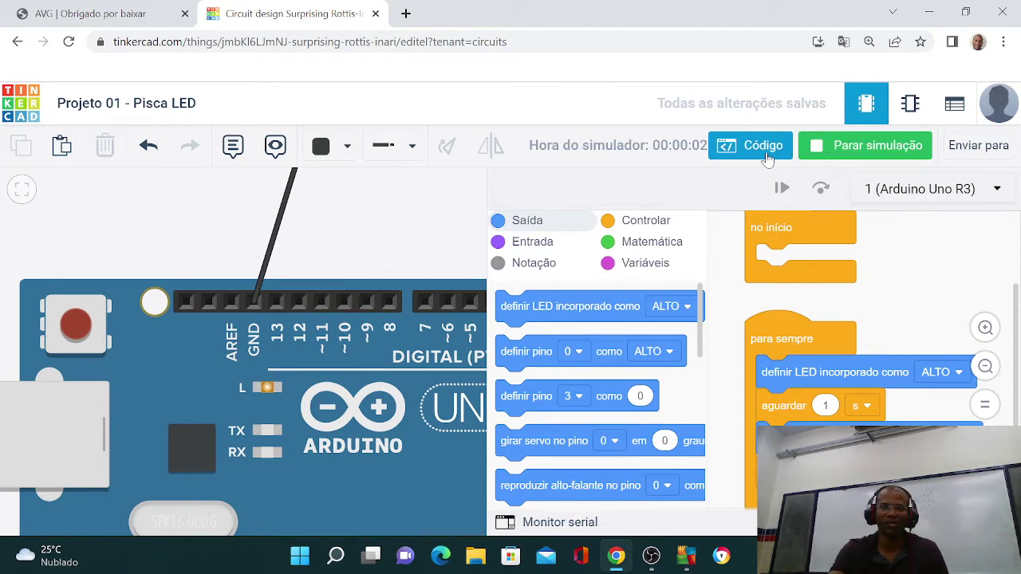
{"action": "scroll", "coordinate": [292, 314], "scroll_direction": "up", "scroll_amount": 2}
{"action": "scroll", "coordinate": [292, 313], "scroll_direction": "up", "scroll_amount": 1}
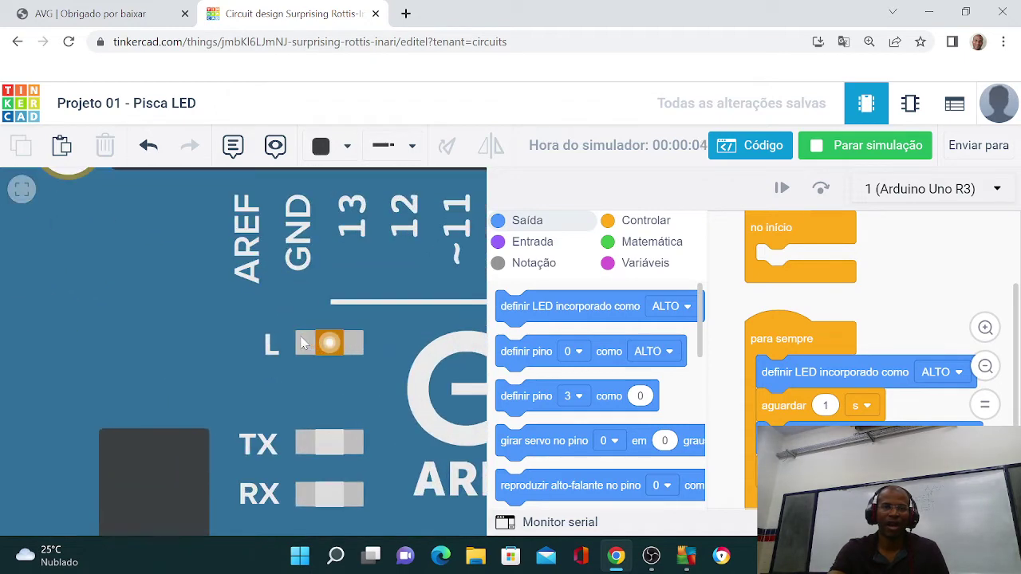
{"action": "left_click", "coordinate": [294, 331]}
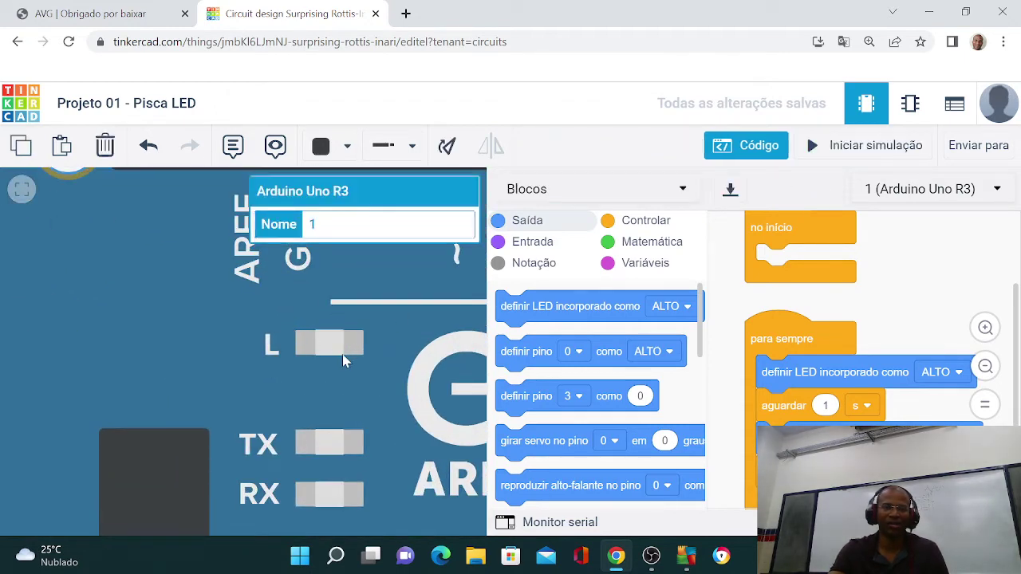
{"action": "scroll", "coordinate": [343, 361], "scroll_direction": "down", "scroll_amount": 3}
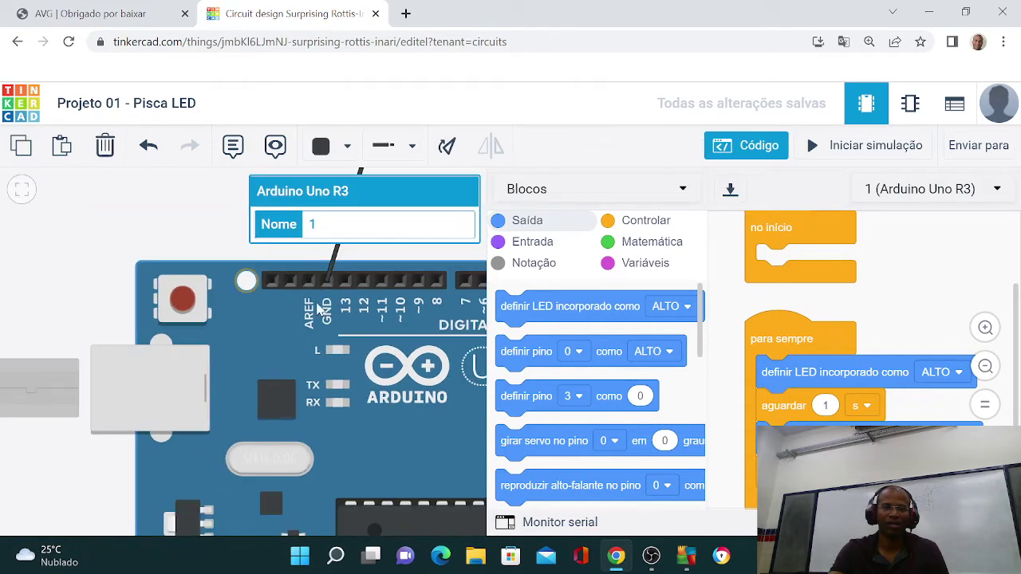
Step: Hide the code and rerun the simulation to examine the board's digital pins and indicator LEDs, stopping it when done
{"action": "left_click", "coordinate": [227, 260]}
{"action": "left_click", "coordinate": [745, 146]}
{"action": "left_click", "coordinate": [837, 157]}
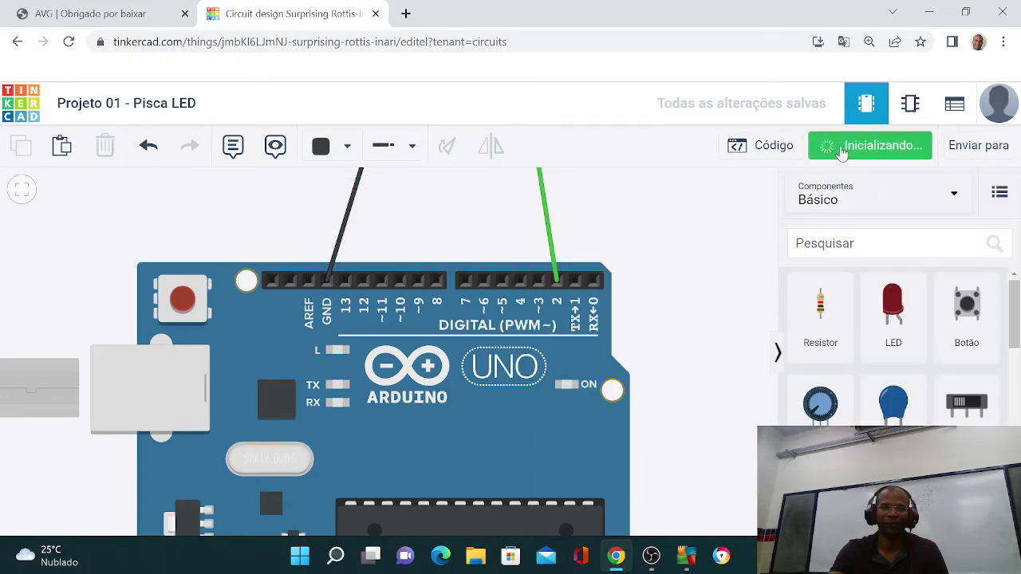
{"action": "scroll", "coordinate": [395, 231], "scroll_direction": "up", "scroll_amount": 2}
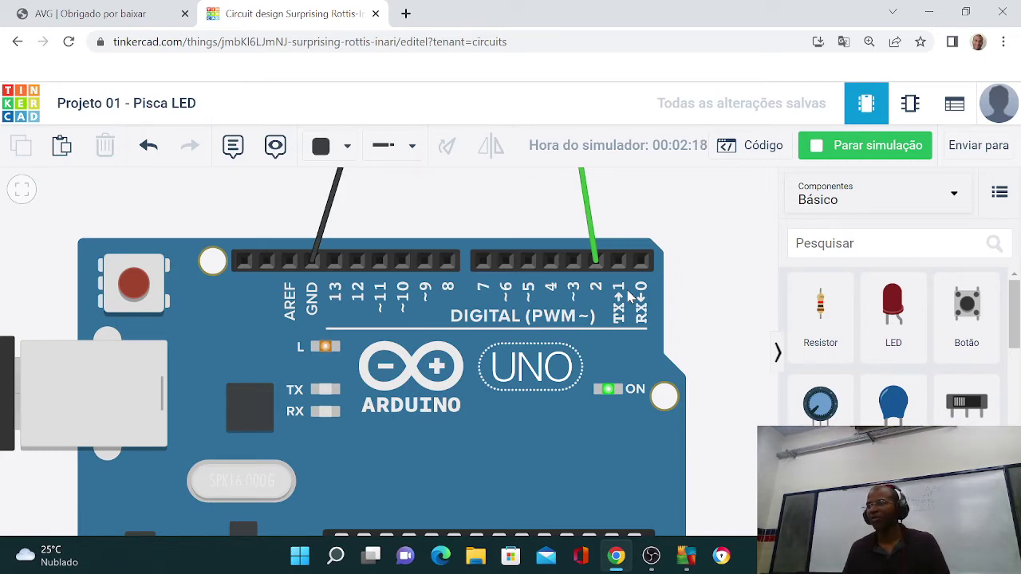
{"action": "scroll", "coordinate": [630, 298], "scroll_direction": "up", "scroll_amount": 2}
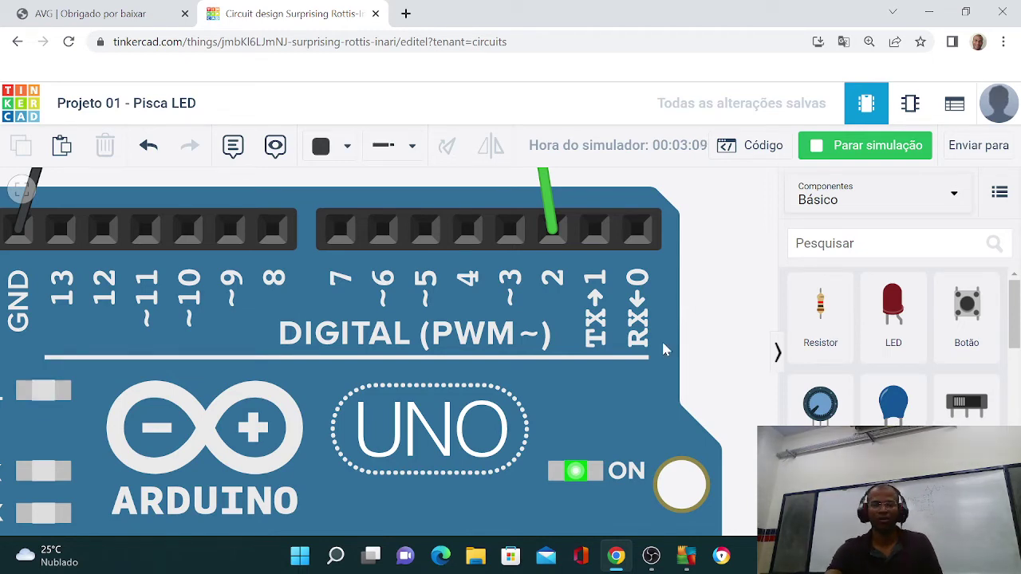
{"action": "scroll", "coordinate": [687, 315], "scroll_direction": "down", "scroll_amount": 2}
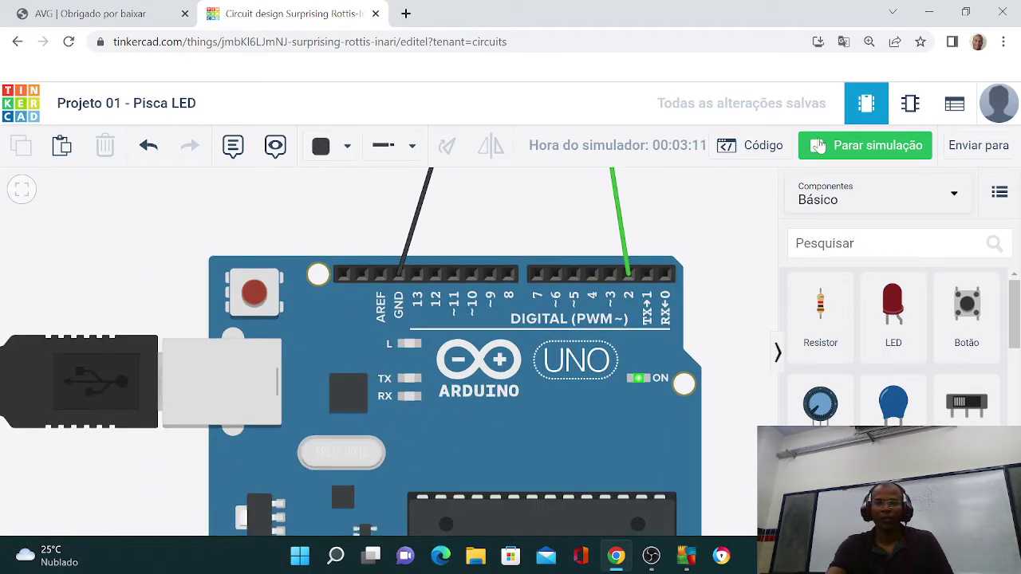
{"action": "left_click", "coordinate": [819, 143]}
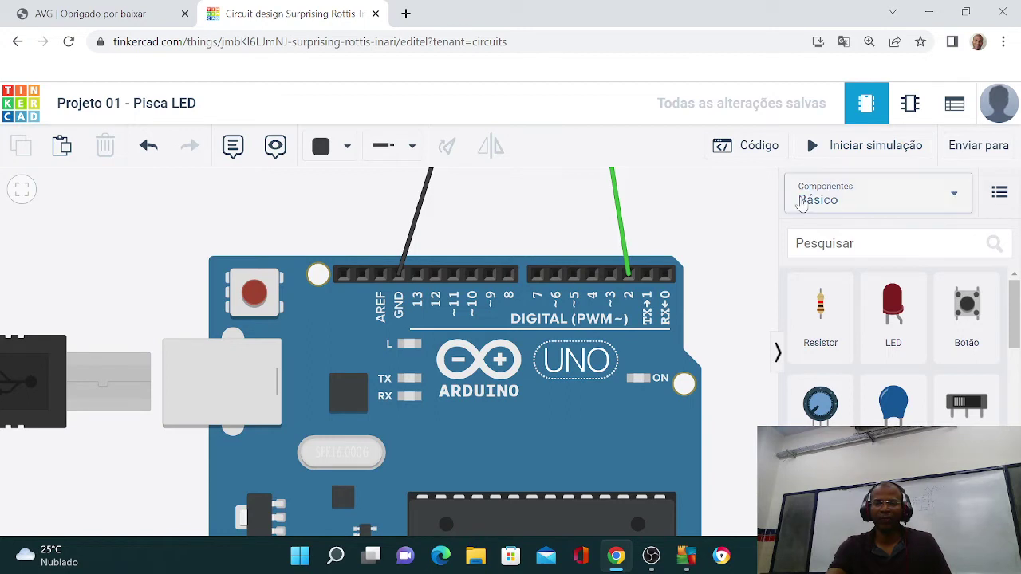
Step: Replace the default blocks in the "para sempre" loop with a "definir pino" block set to pin 2 and ALTO
{"action": "left_click", "coordinate": [727, 144]}
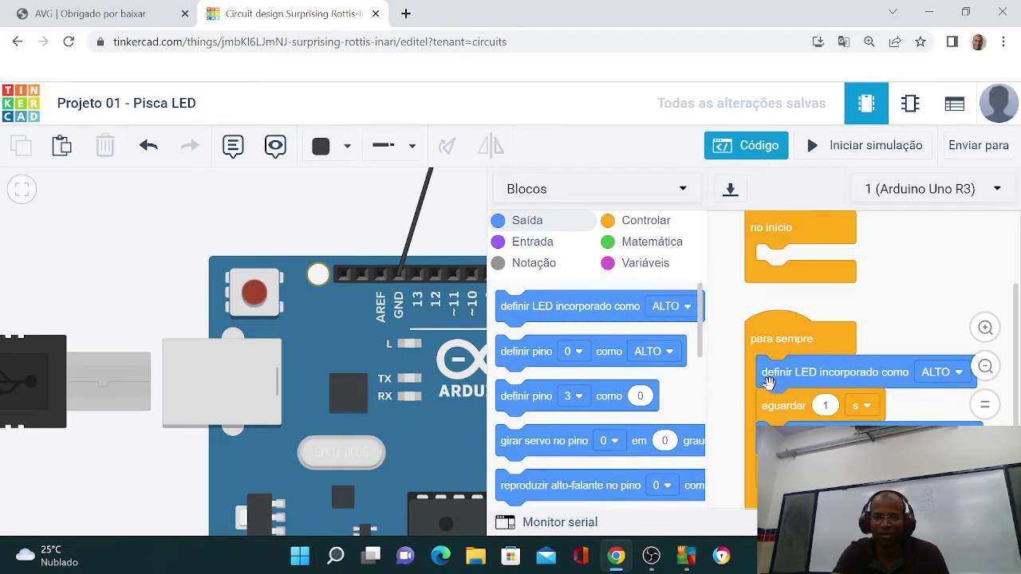
{"action": "left_click_drag", "start_coordinate": [768, 380], "coordinate": [977, 435]}
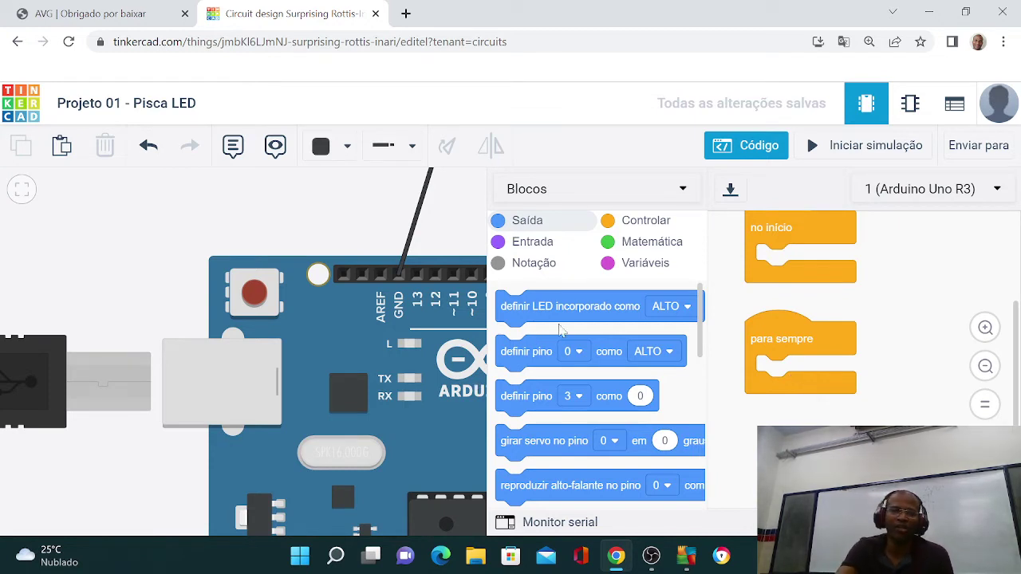
{"action": "left_click_drag", "start_coordinate": [517, 354], "coordinate": [773, 382]}
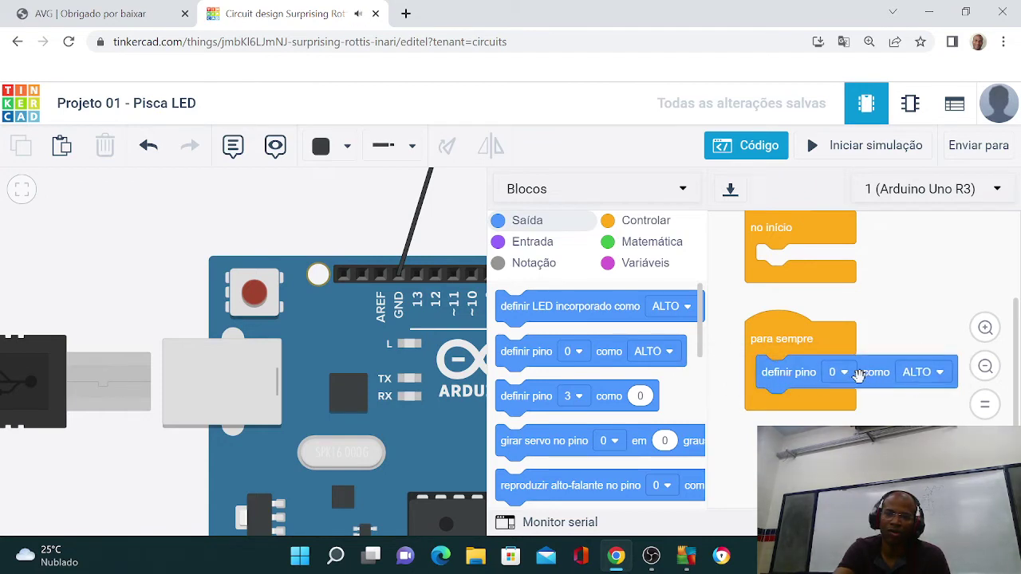
{"action": "left_click", "coordinate": [849, 378]}
{"action": "left_click", "coordinate": [860, 461]}
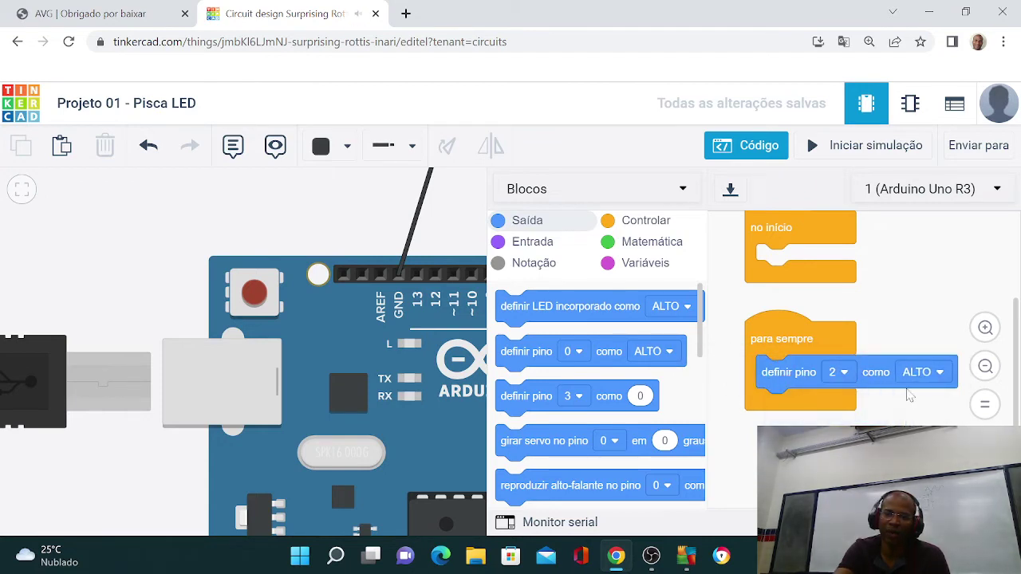
Step: Check the LED wiring in the circuit, and add a 1 s "aguardar" block below the pin 2 block
{"action": "left_click", "coordinate": [381, 238]}
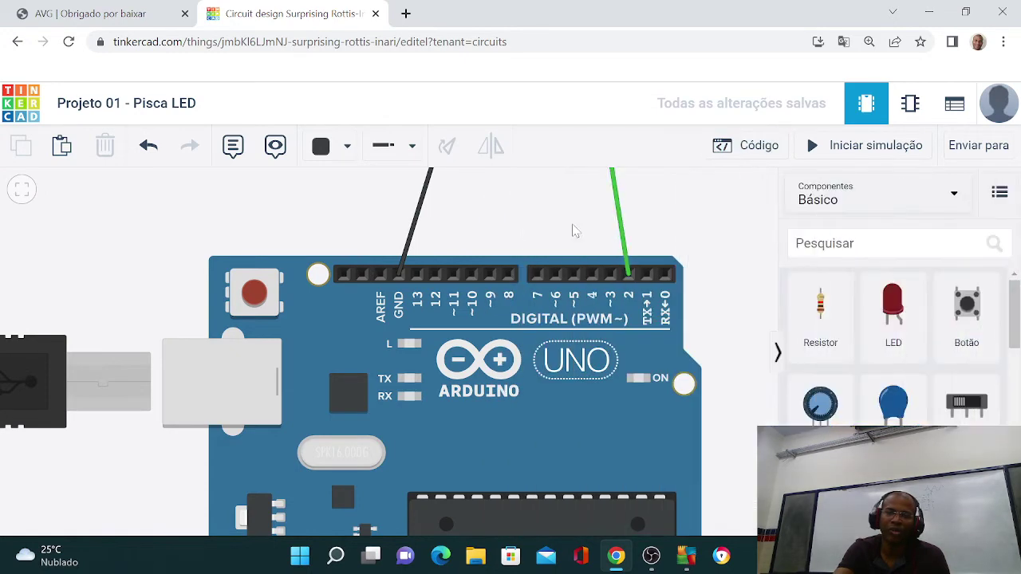
{"action": "left_click_drag", "start_coordinate": [519, 227], "coordinate": [490, 410]}
{"action": "scroll", "coordinate": [504, 359], "scroll_direction": "up", "scroll_amount": 2}
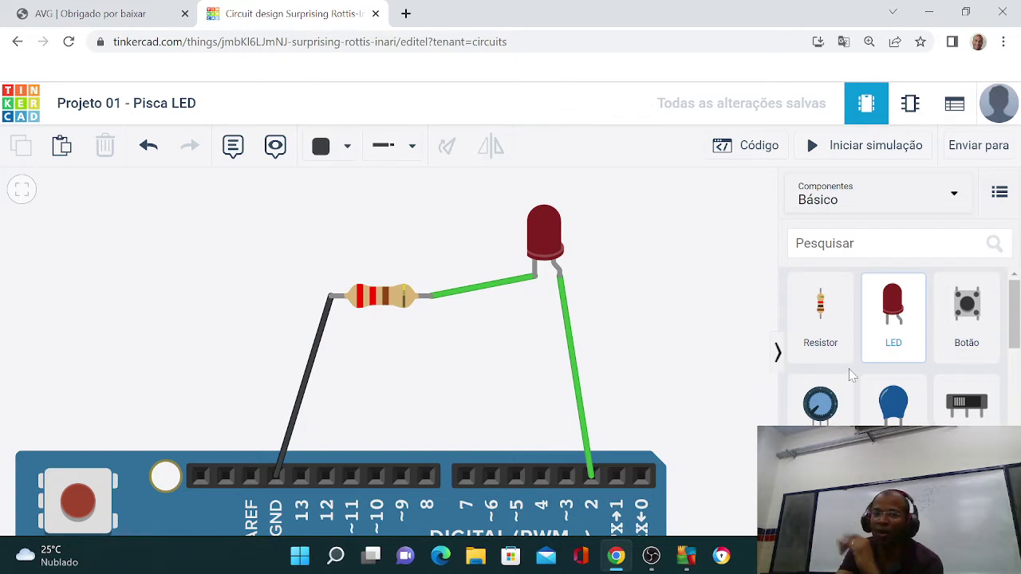
{"action": "left_click", "coordinate": [758, 147]}
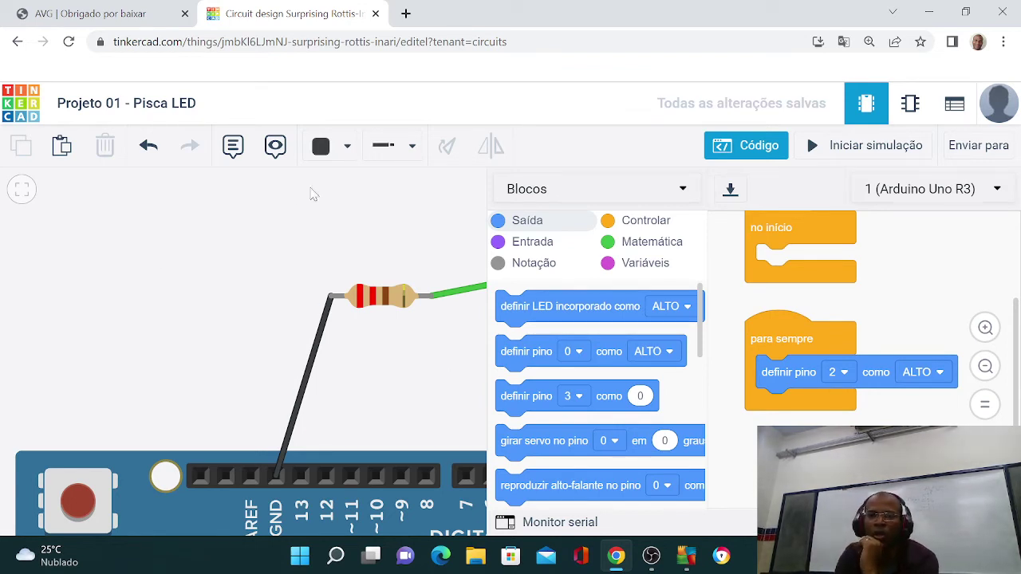
{"action": "left_click", "coordinate": [626, 225]}
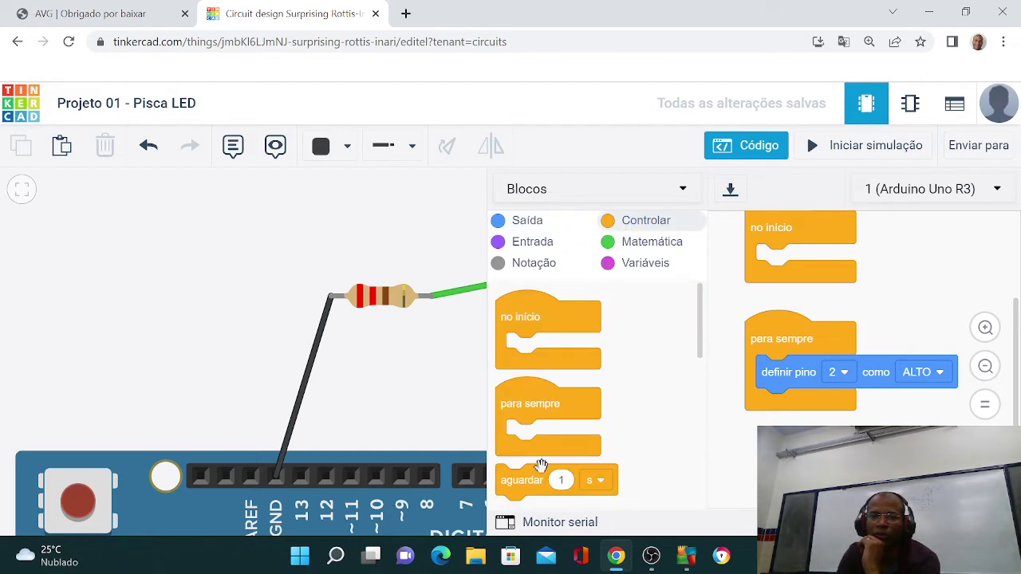
{"action": "left_click_drag", "start_coordinate": [580, 470], "coordinate": [825, 404]}
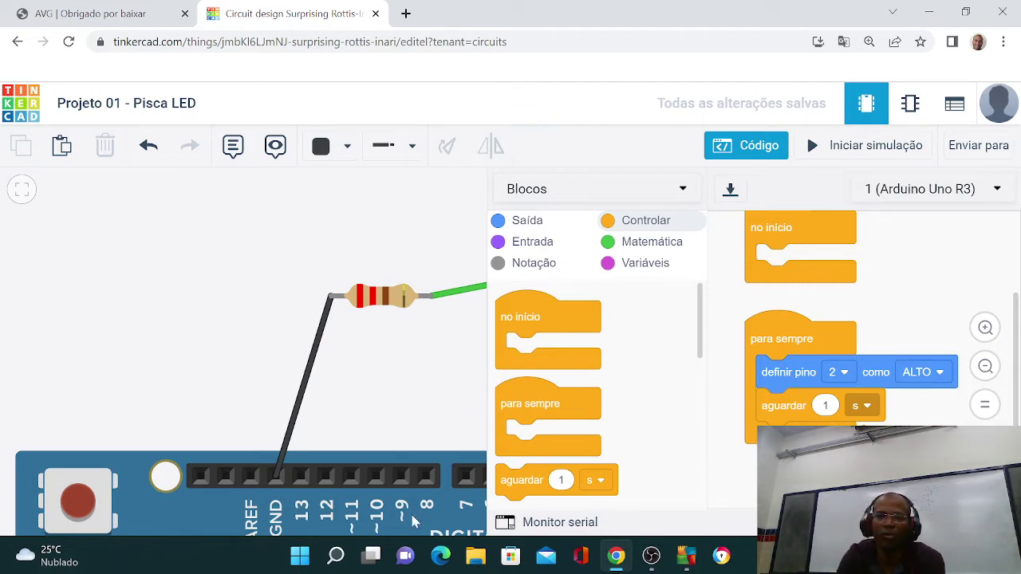
Step: Duplicate the pin 2 block and the 1 s wait block at the end of the "para sempre" loop
{"action": "right_click", "coordinate": [772, 371]}
{"action": "left_click", "coordinate": [820, 386]}
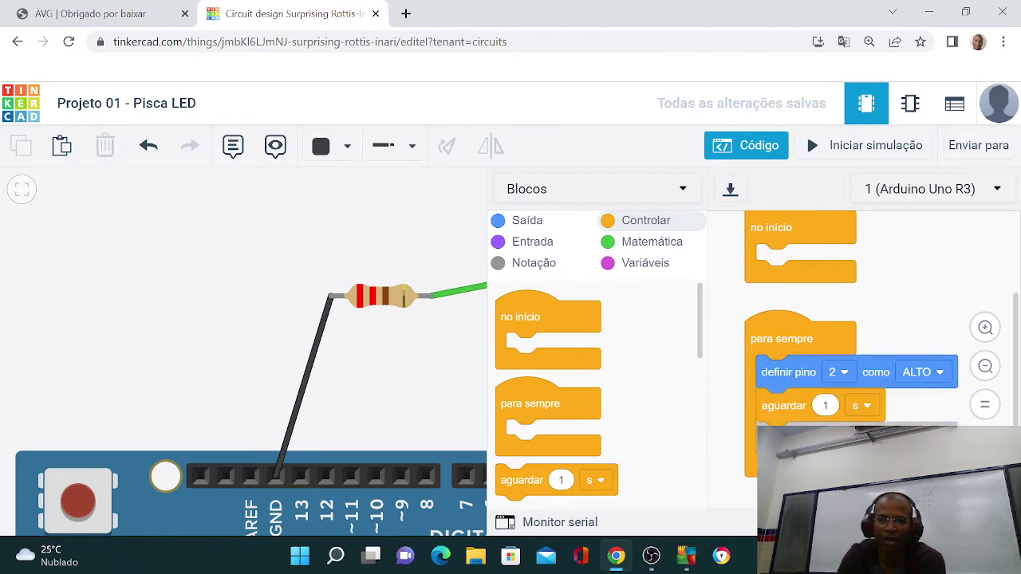
{"action": "left_click", "coordinate": [782, 437]}
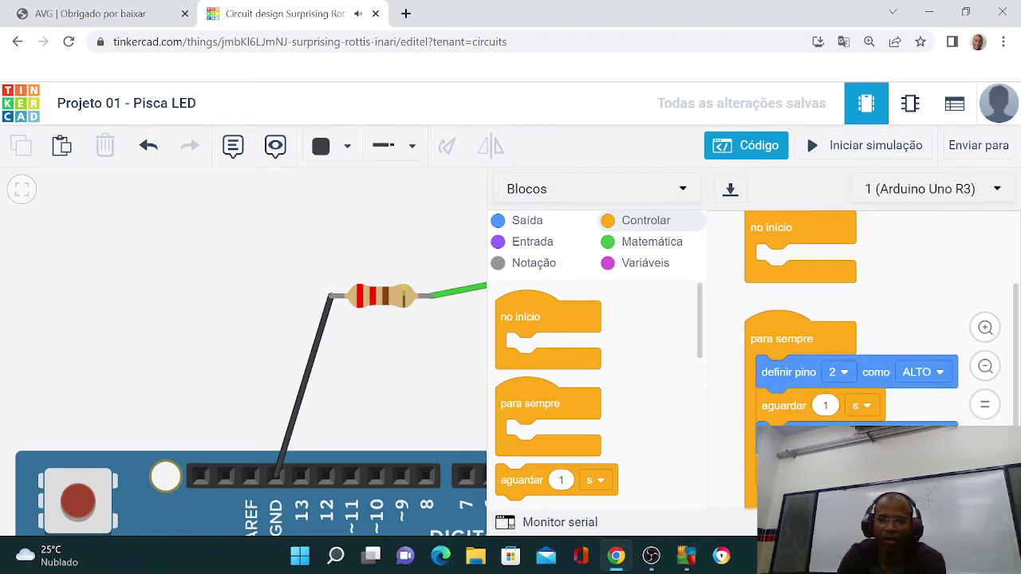
Step: Run the simulation, watch the LED with the code hidden, and bring the block code back into view
{"action": "left_click", "coordinate": [832, 146]}
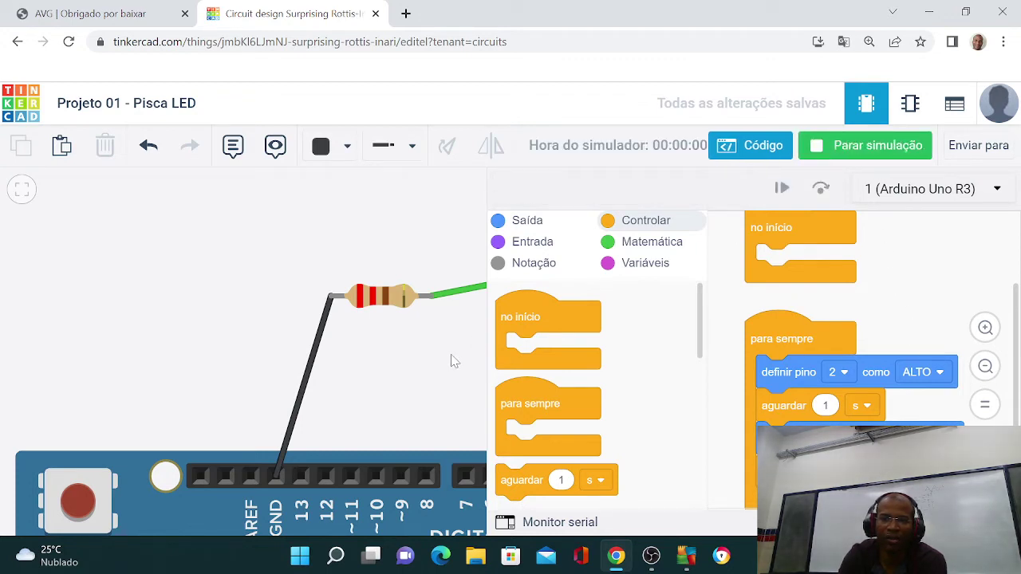
{"action": "left_click", "coordinate": [774, 148]}
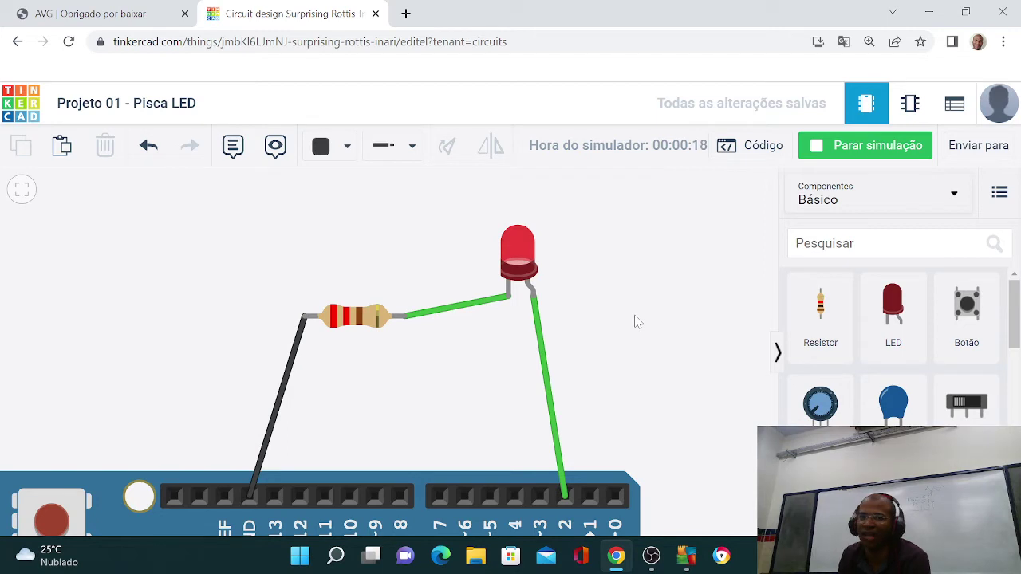
{"action": "left_click", "coordinate": [754, 145]}
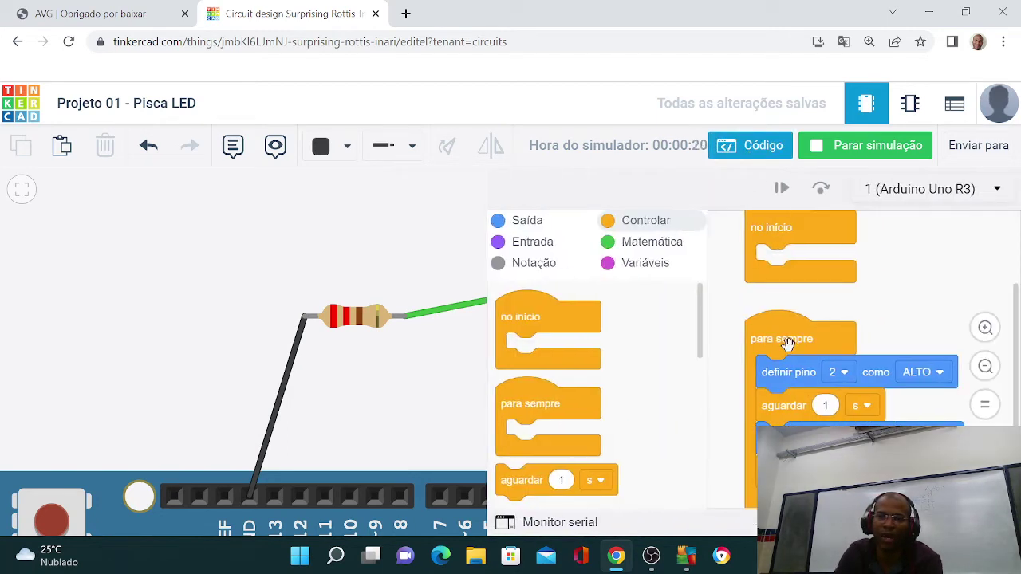
Step: Set both "definir pino" blocks in the "para sempre" loop, ALTO and BAIXO, to pin 6
{"action": "scroll", "coordinate": [923, 310], "scroll_direction": "down", "scroll_amount": 1}
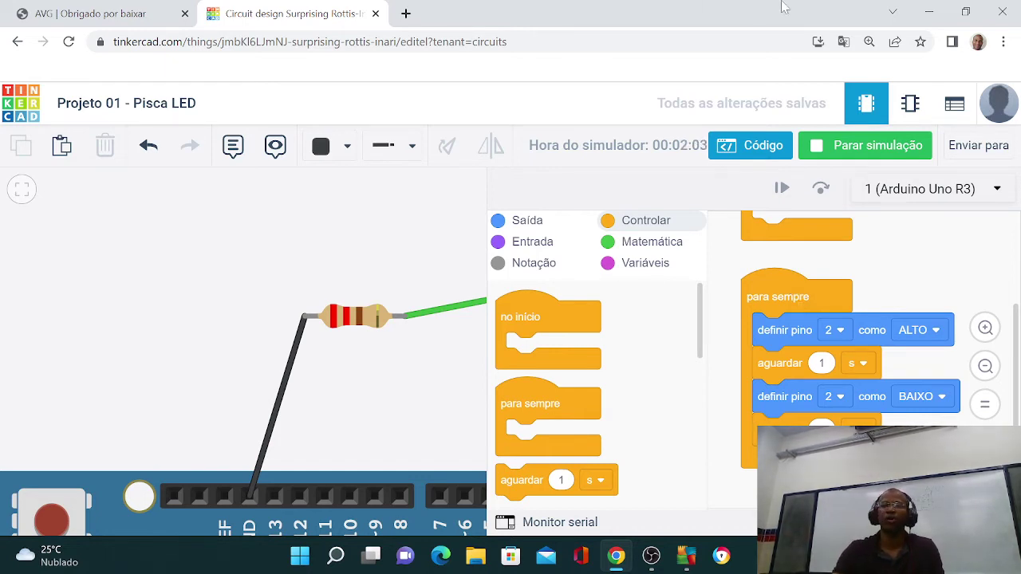
{"action": "scroll", "coordinate": [777, 327], "scroll_direction": "up", "scroll_amount": 3}
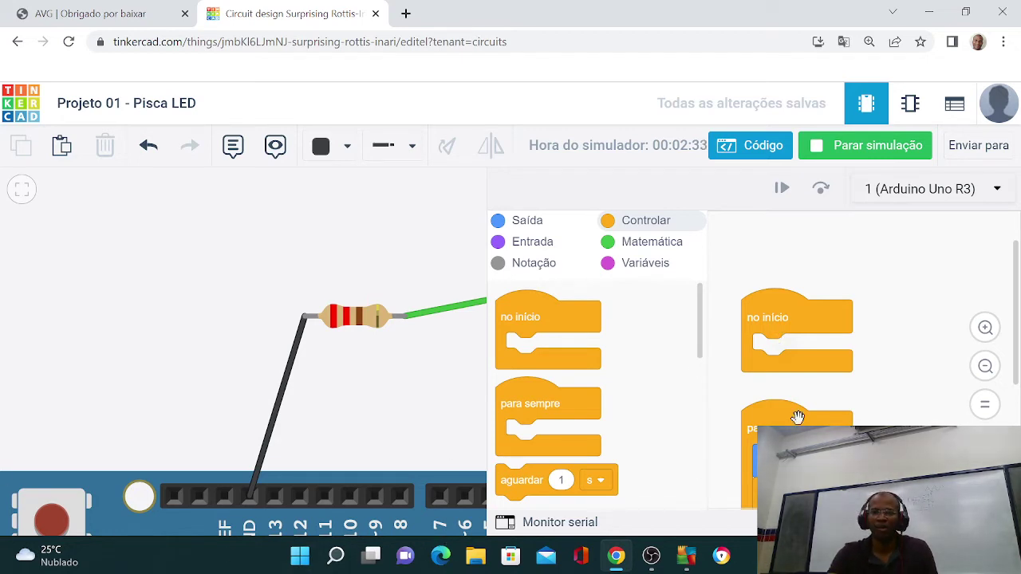
{"action": "scroll", "coordinate": [866, 375], "scroll_direction": "down", "scroll_amount": 3}
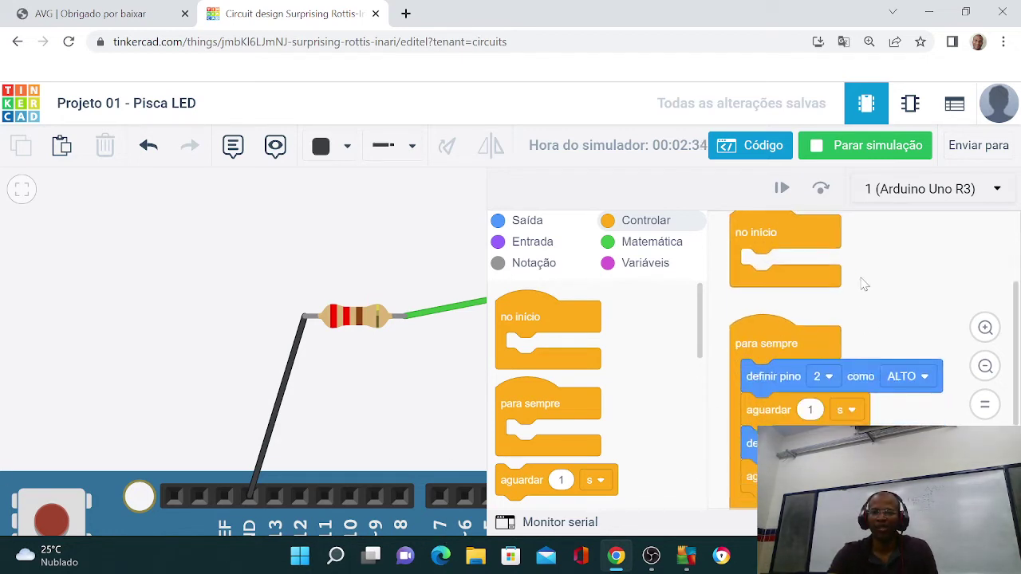
{"action": "left_click", "coordinate": [822, 376]}
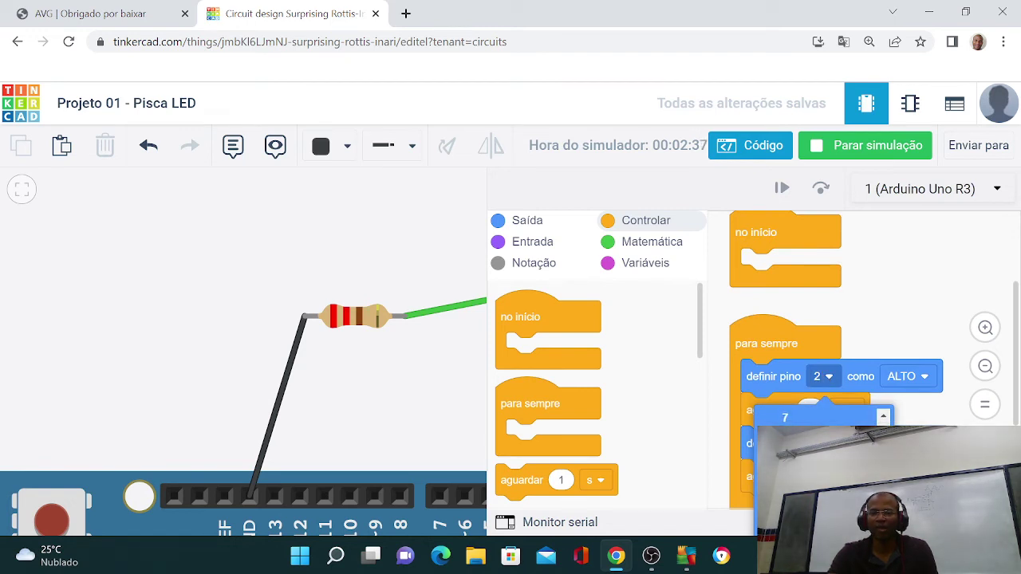
{"action": "left_click", "coordinate": [798, 482]}
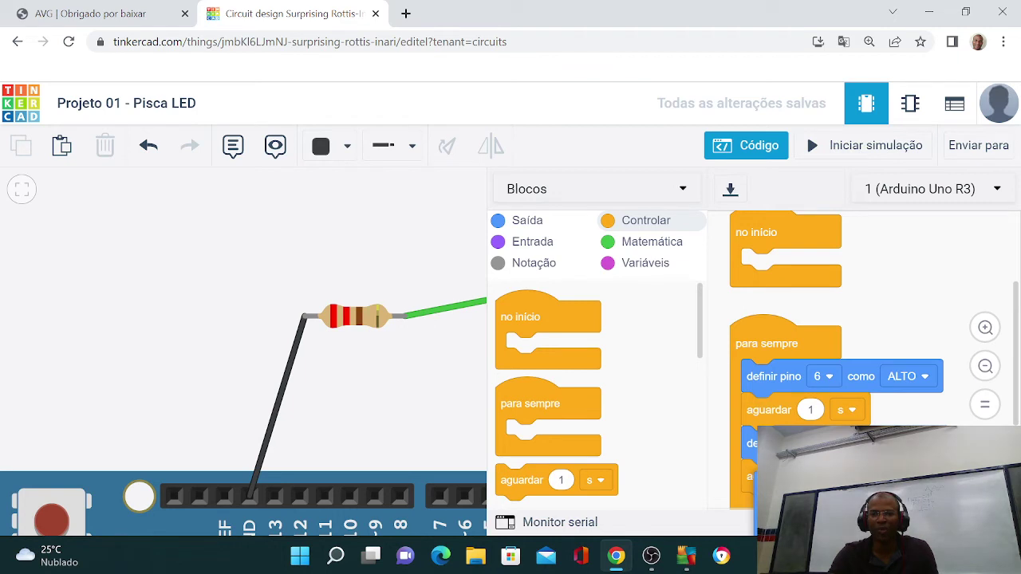
{"action": "scroll", "coordinate": [914, 320], "scroll_direction": "down", "scroll_amount": 3}
{"action": "left_click", "coordinate": [821, 312]}
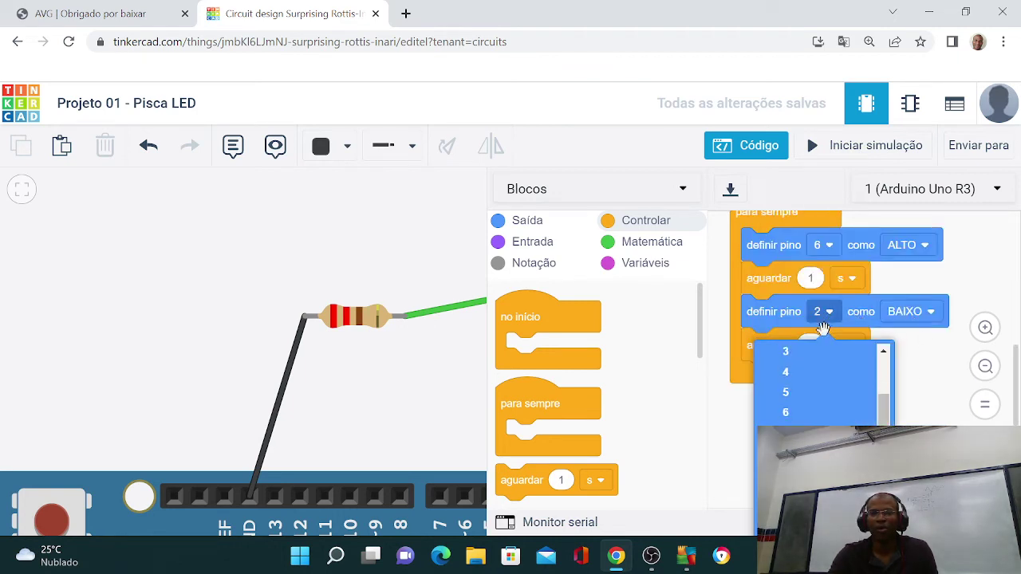
{"action": "left_click", "coordinate": [797, 415]}
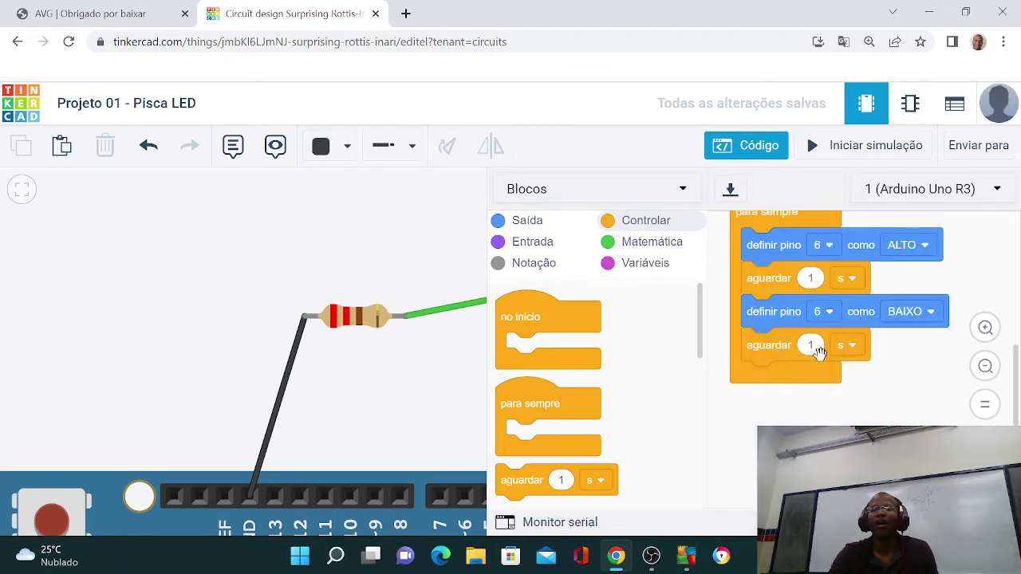
Step: Run the simulation and check the LED and its wiring to the Arduino with the code hidden
{"action": "left_click", "coordinate": [857, 152]}
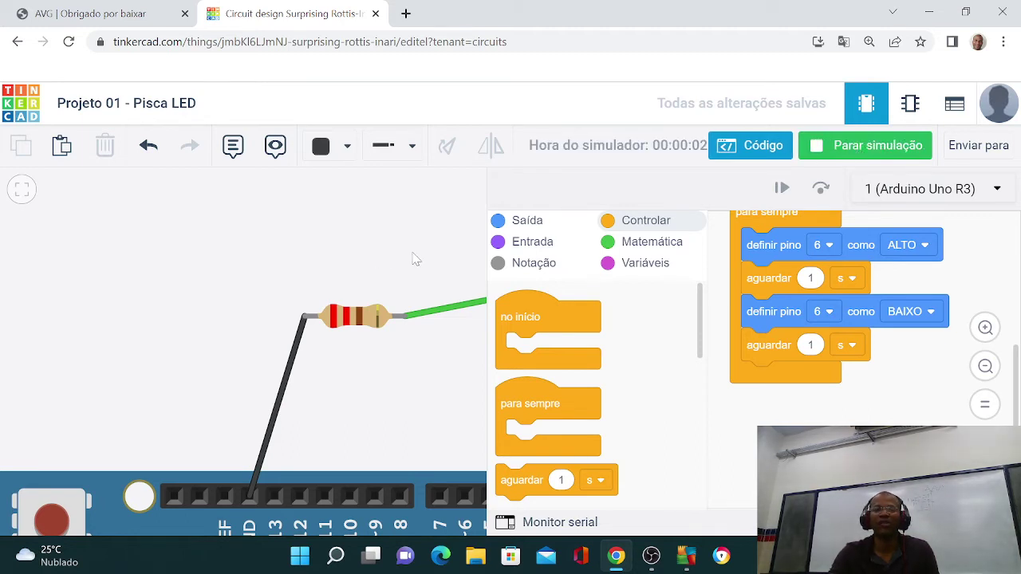
{"action": "left_click_drag", "start_coordinate": [431, 251], "coordinate": [382, 306]}
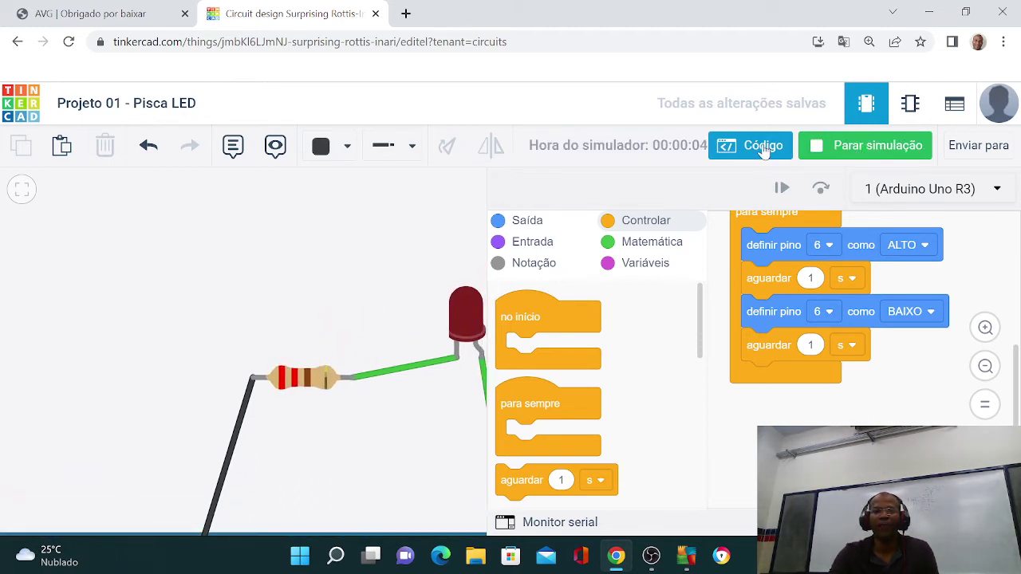
{"action": "left_click", "coordinate": [758, 146]}
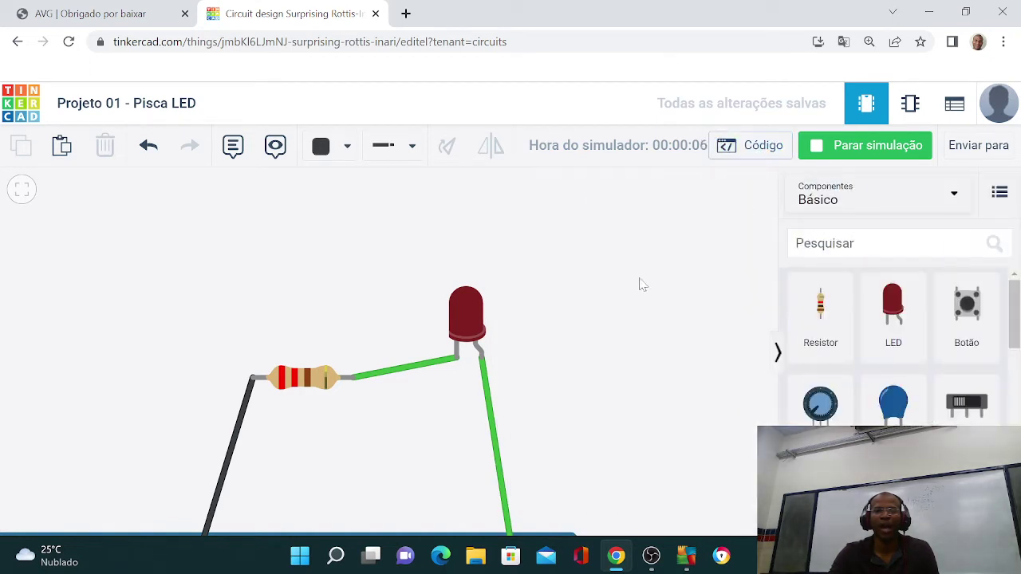
{"action": "scroll", "coordinate": [626, 325], "scroll_direction": "down", "scroll_amount": 1}
{"action": "left_click_drag", "start_coordinate": [618, 372], "coordinate": [582, 261]}
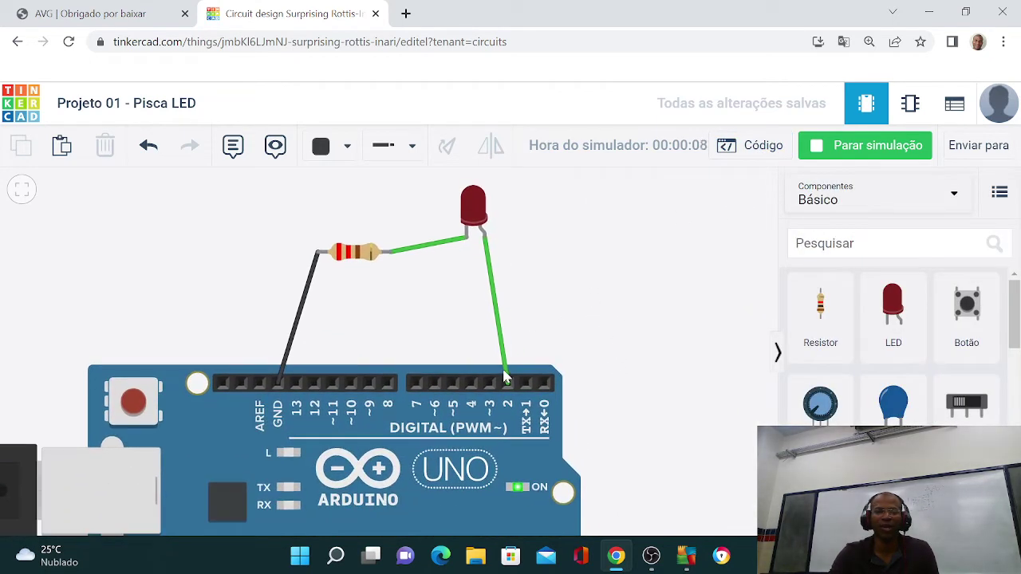
Step: Stop the simulation and move the LED wire's board end from pin 2 to pin 6
{"action": "left_click", "coordinate": [506, 374]}
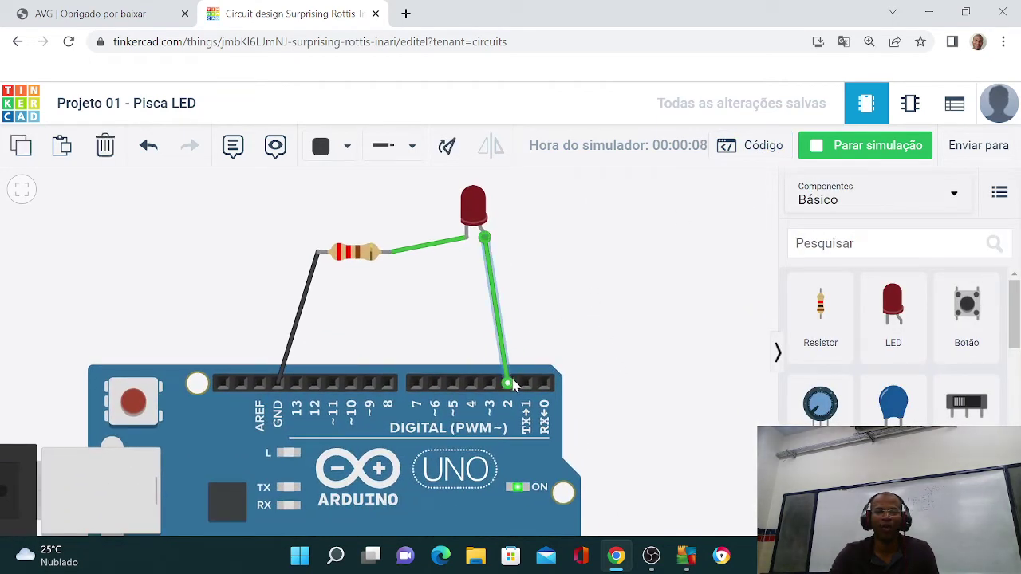
{"action": "left_click", "coordinate": [840, 145]}
{"action": "left_click_drag", "start_coordinate": [508, 382], "coordinate": [438, 384]}
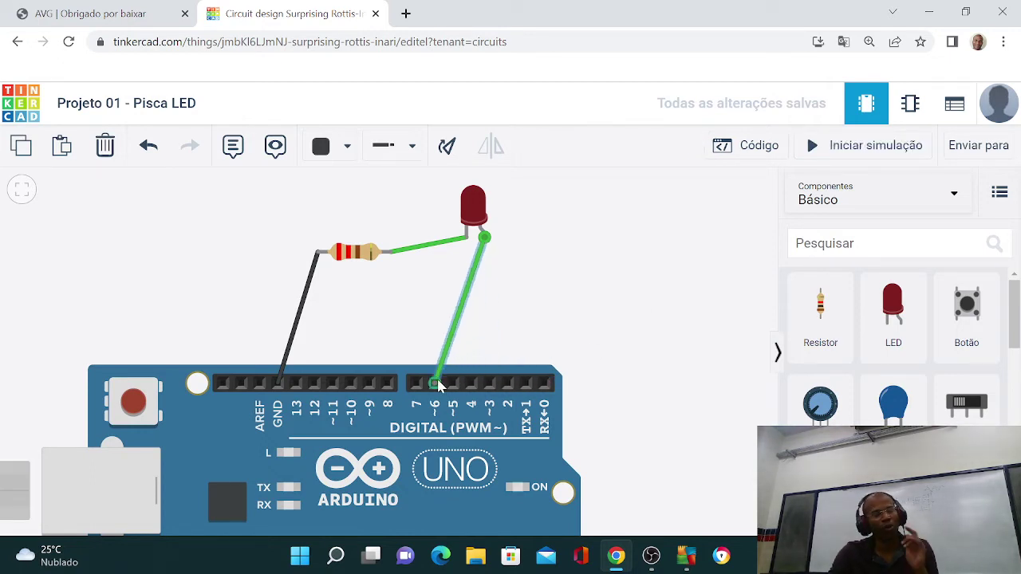
{"action": "left_click", "coordinate": [599, 322]}
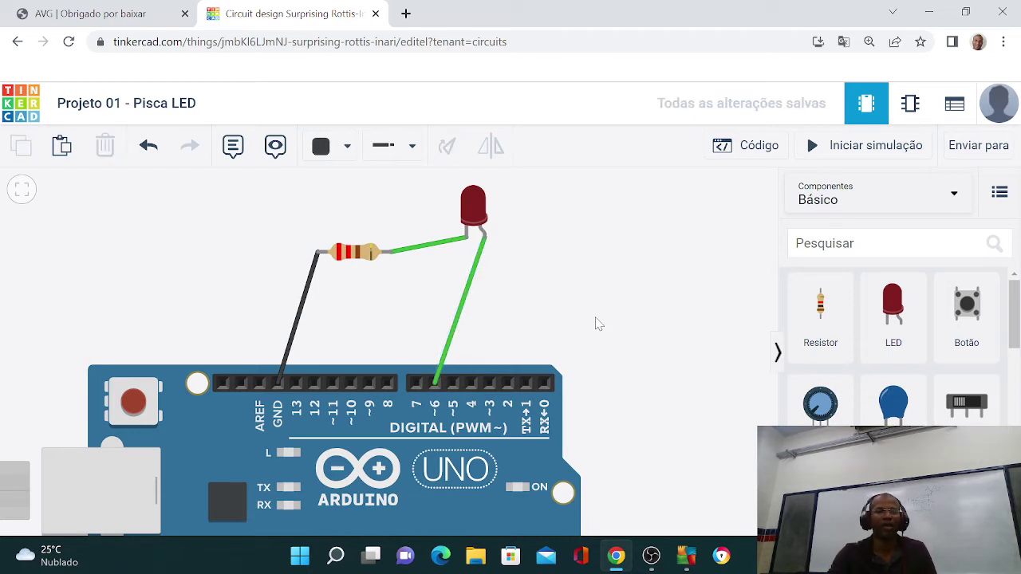
Step: Run the simulation on pin 6, and examine the block code and the Arduino board
{"action": "left_click", "coordinate": [871, 158]}
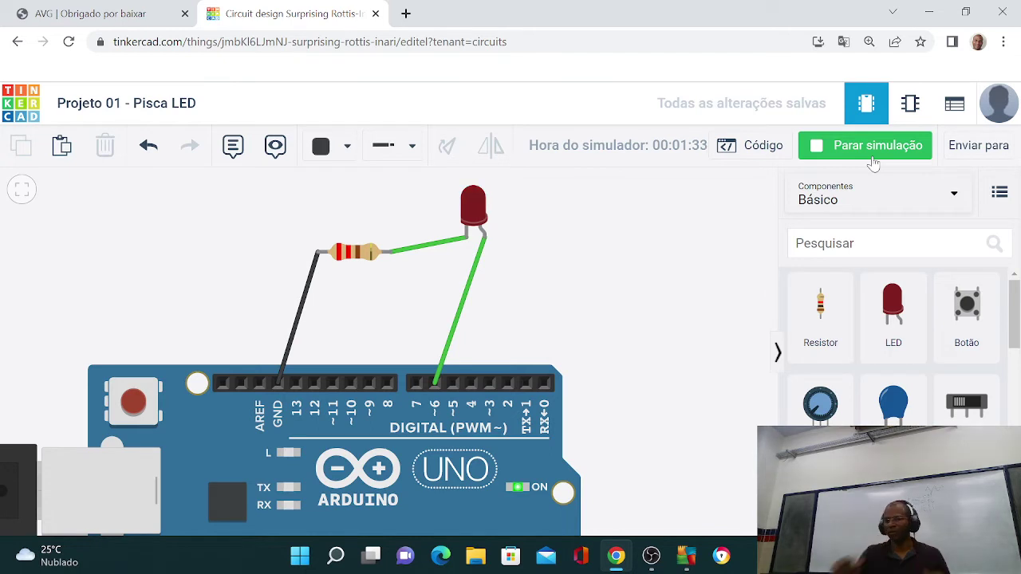
{"action": "left_click", "coordinate": [727, 146]}
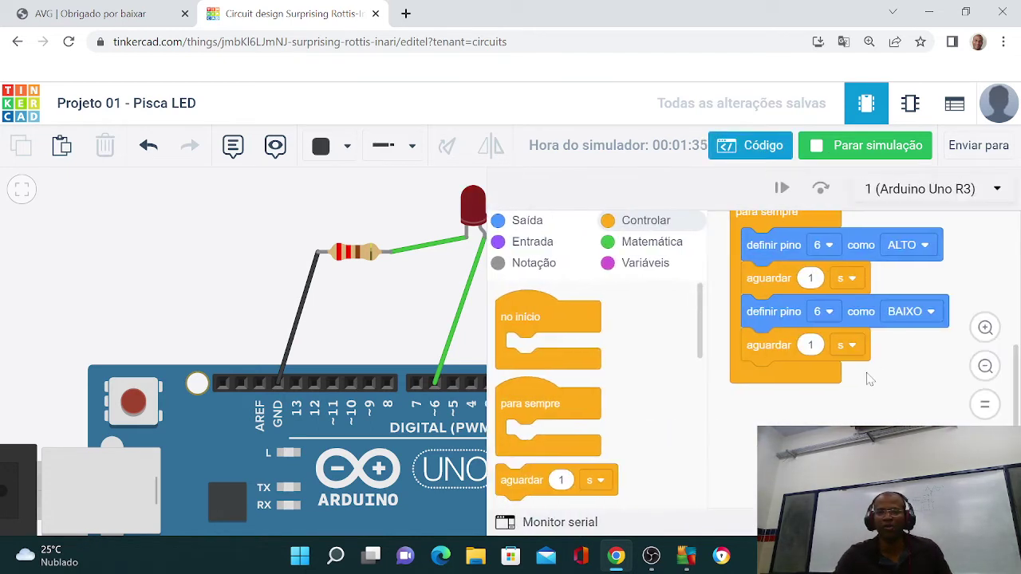
{"action": "scroll", "coordinate": [870, 380], "scroll_direction": "up", "scroll_amount": 3}
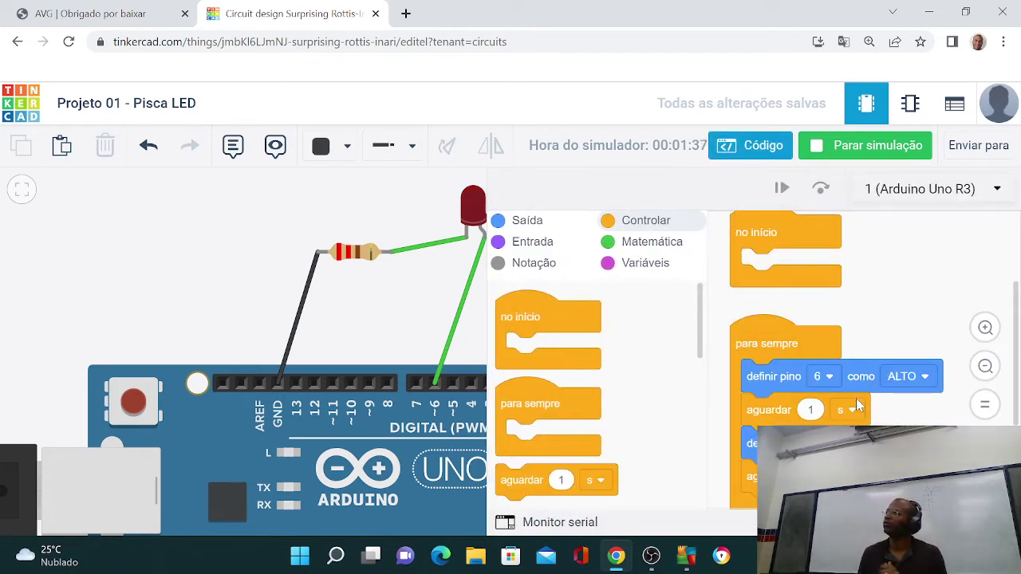
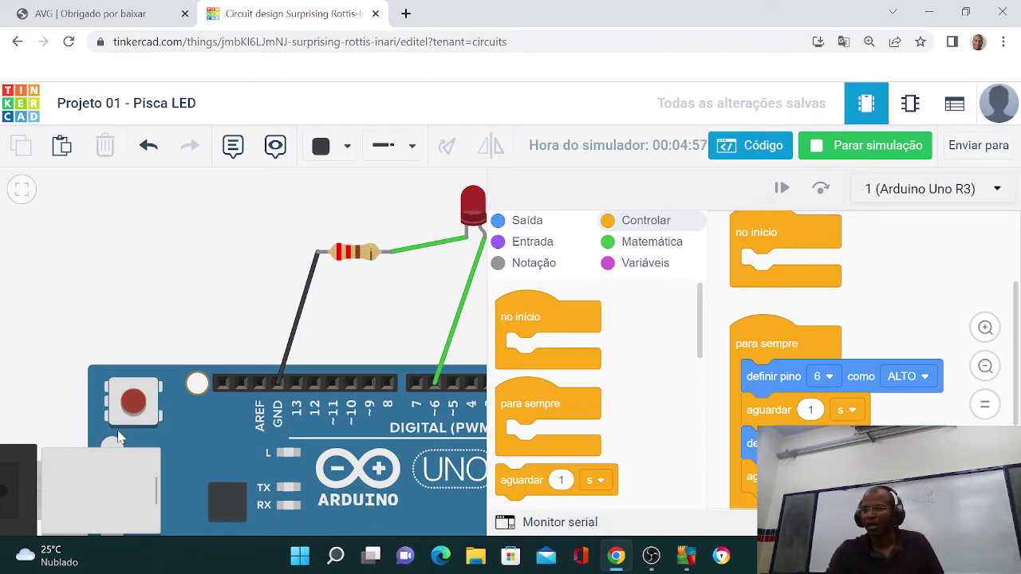
{"action": "scroll", "coordinate": [242, 266], "scroll_direction": "down", "scroll_amount": 5}
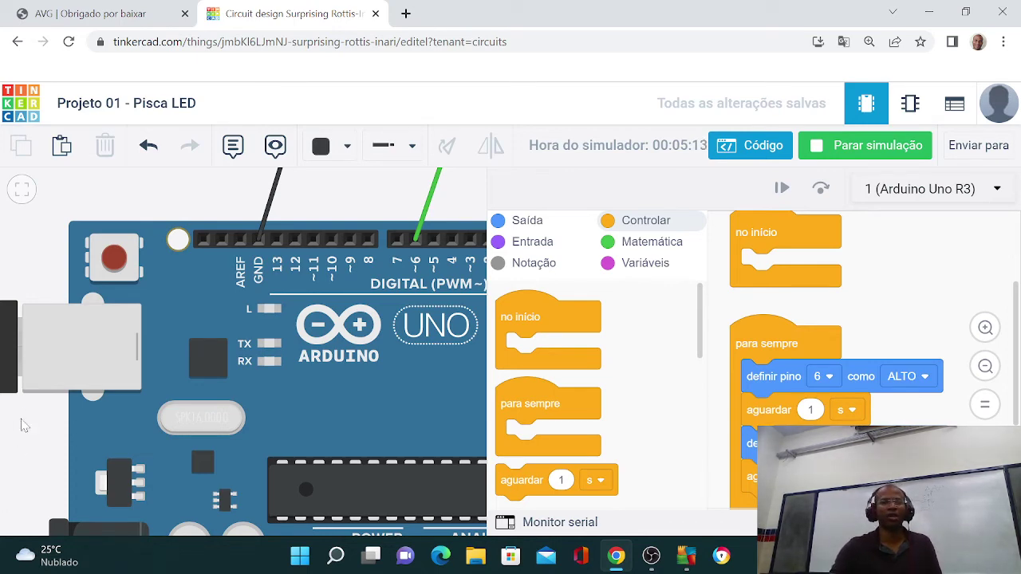
Step: Search Google for "cristal 16mhz" in a new browser tab, and return to the Tinkercad circuit
{"action": "left_click", "coordinate": [406, 21]}
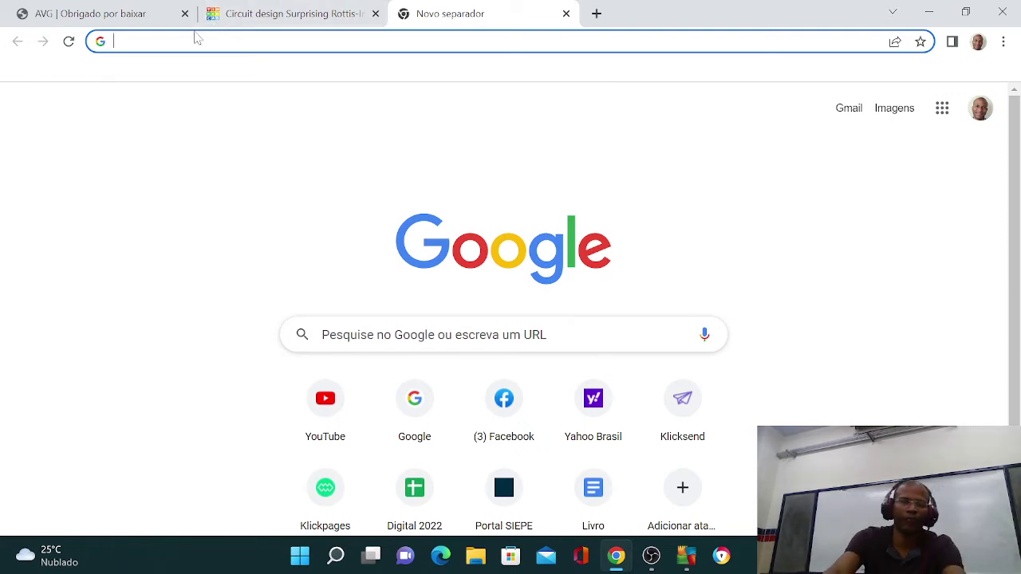
{"action": "type", "text": "g"}
{"action": "key", "text": "Return"}
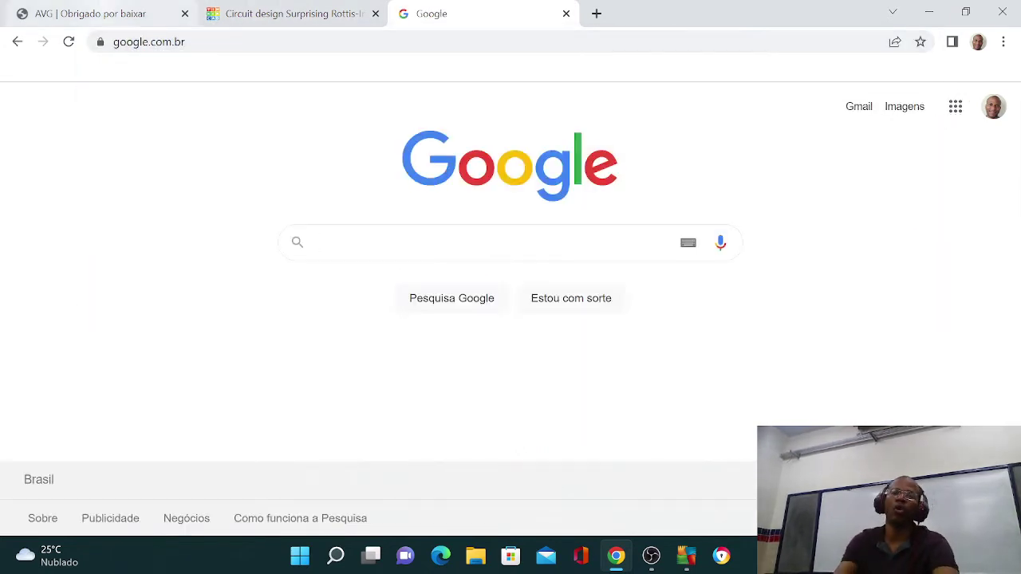
{"action": "left_click", "coordinate": [478, 243]}
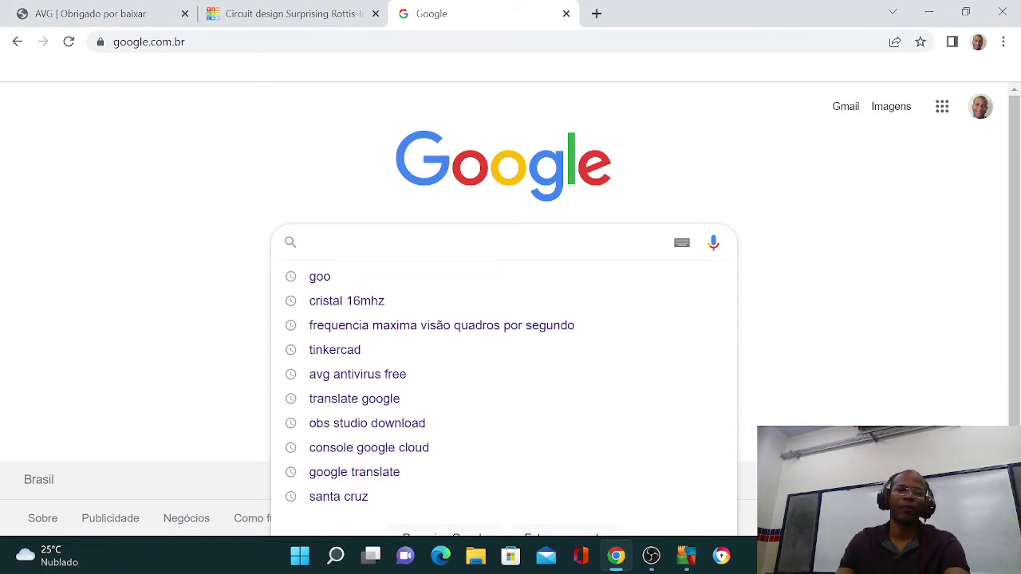
{"action": "left_click", "coordinate": [345, 301]}
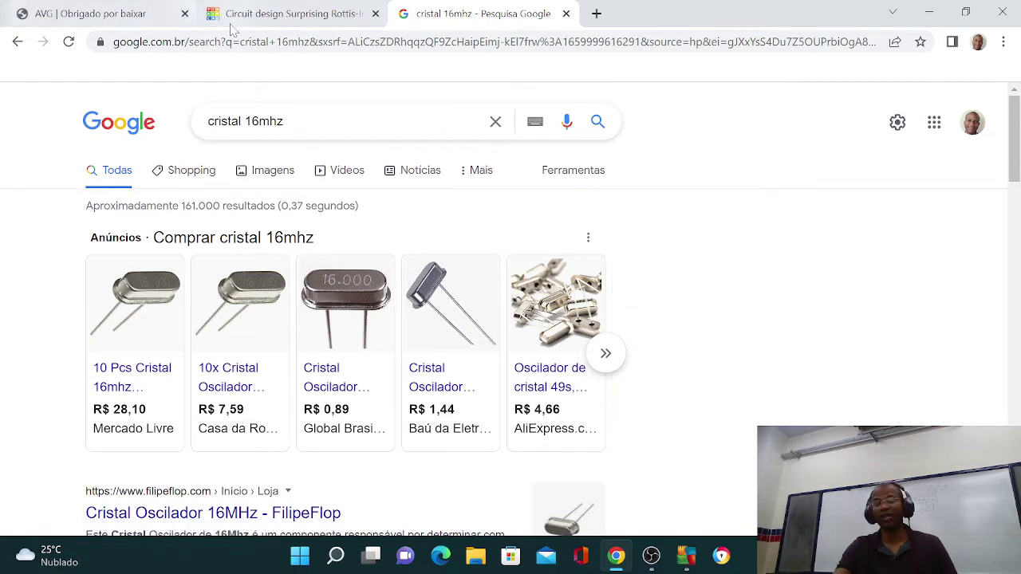
{"action": "mouse_move", "coordinate": [317, 25]}
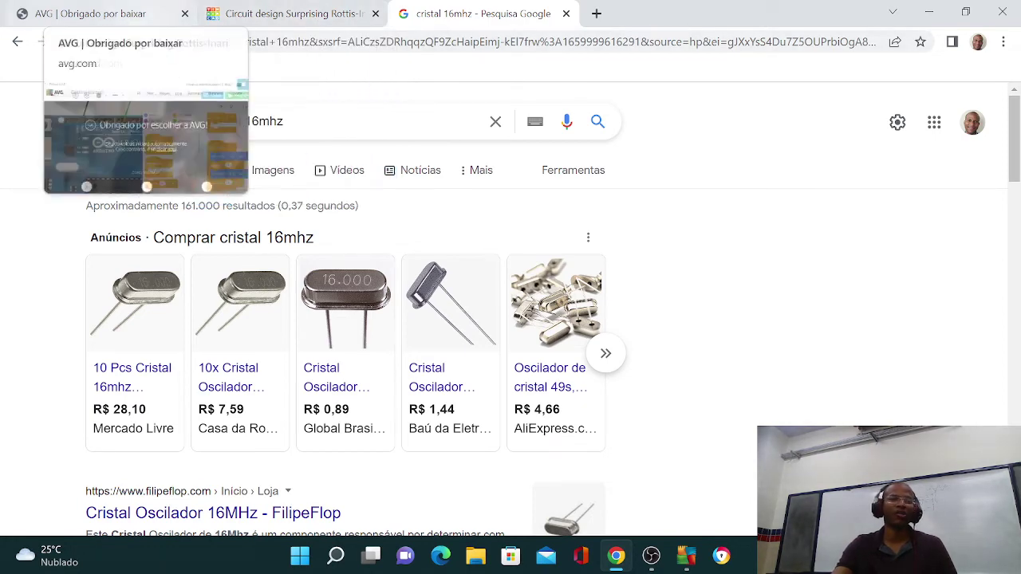
{"action": "left_click", "coordinate": [263, 16]}
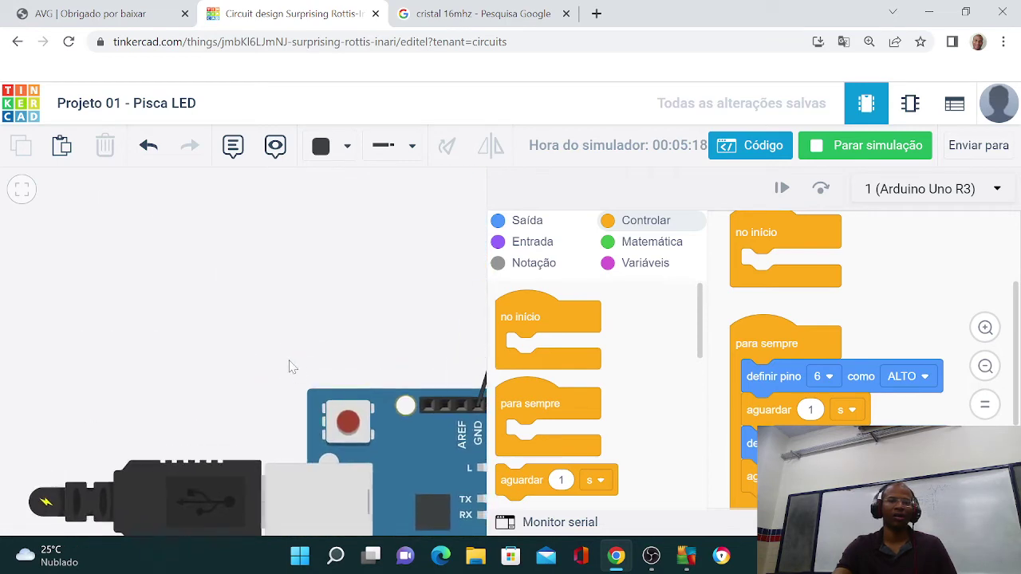
Step: Stop the simulation and hide the code to view the resistor, LED and board wiring
{"action": "left_click", "coordinate": [866, 146]}
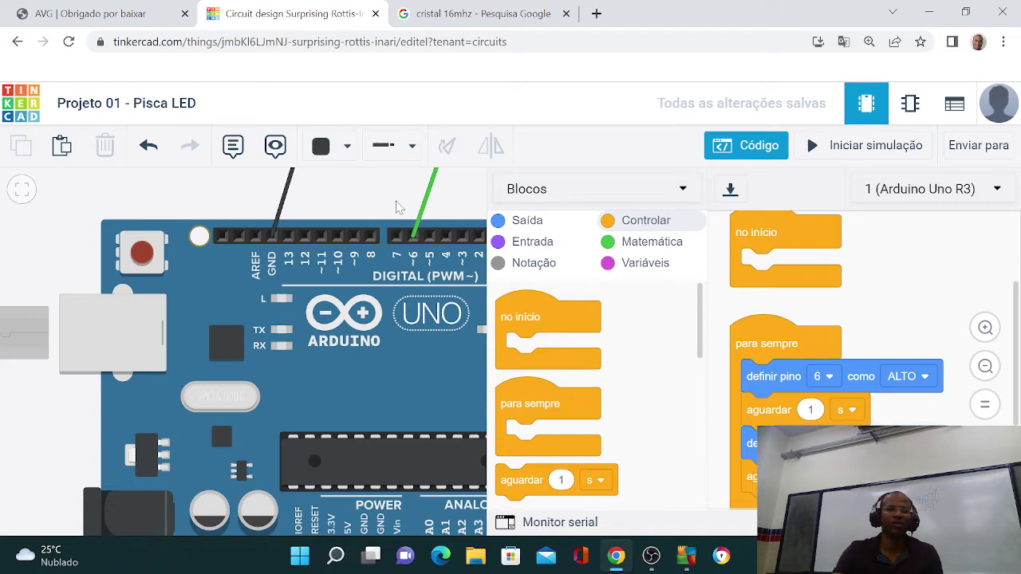
{"action": "left_click", "coordinate": [746, 145]}
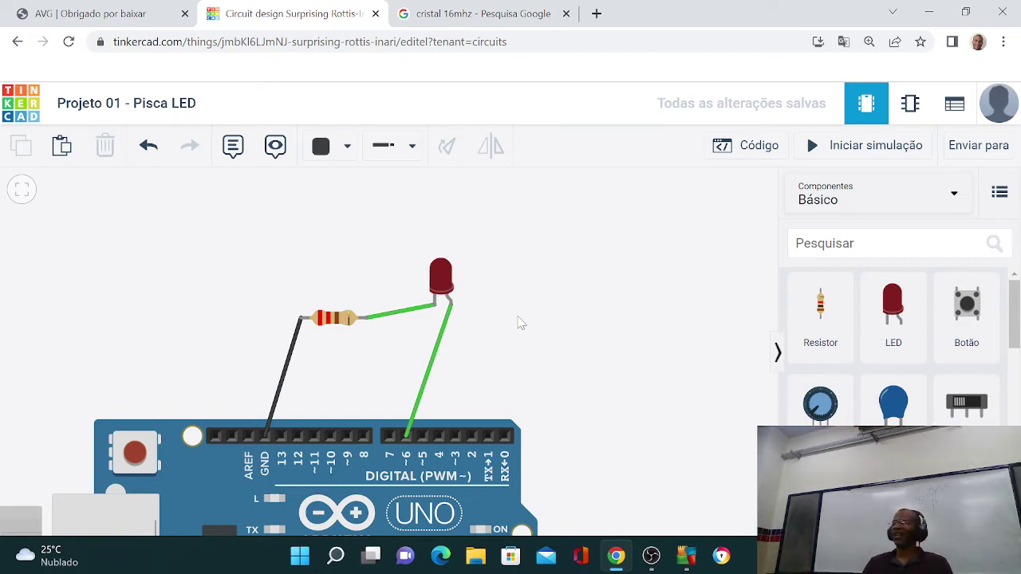
{"action": "scroll", "coordinate": [507, 330], "scroll_direction": "up", "scroll_amount": 1}
{"action": "left_click_drag", "start_coordinate": [510, 329], "coordinate": [571, 369]}
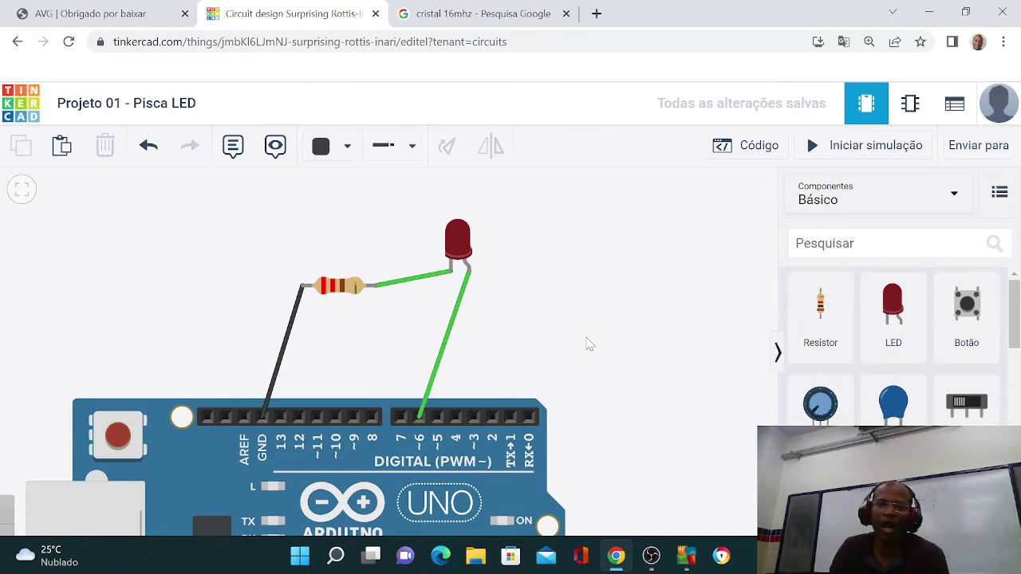
Step: Show the code again and switch its editing mode from Blocos to Texto
{"action": "left_click", "coordinate": [757, 151]}
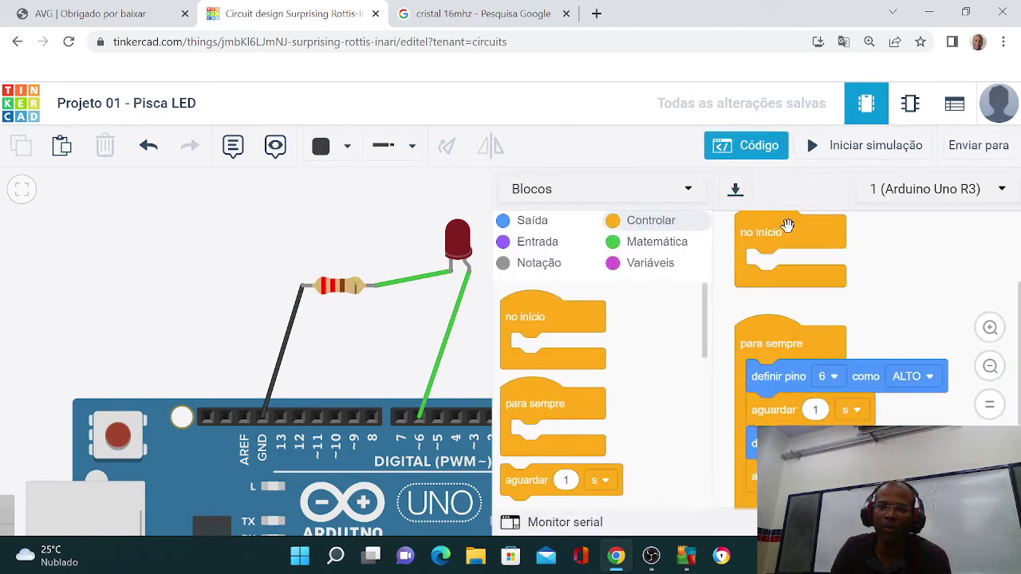
{"action": "left_click", "coordinate": [668, 199]}
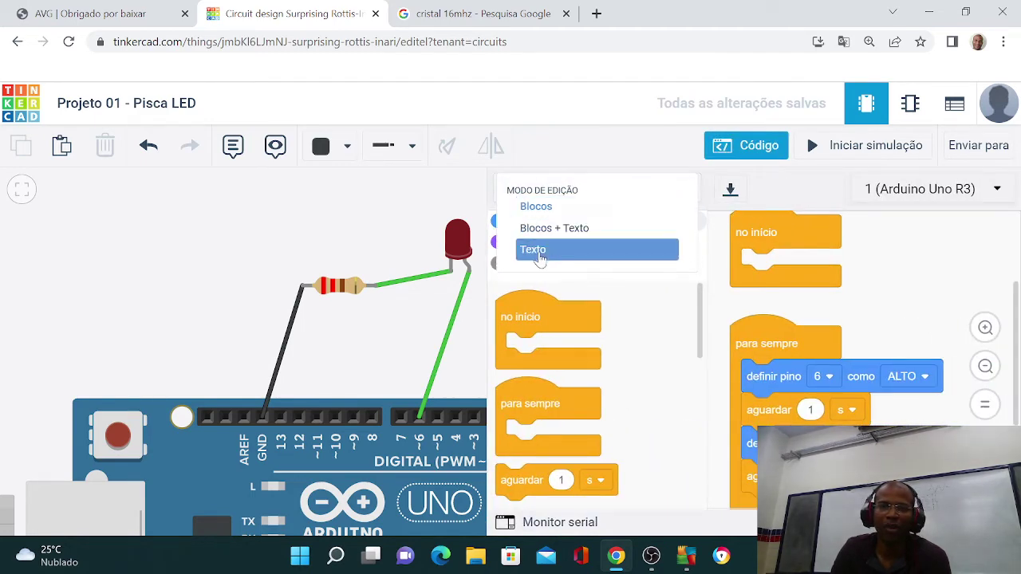
{"action": "left_click", "coordinate": [541, 251]}
{"action": "left_click", "coordinate": [545, 349]}
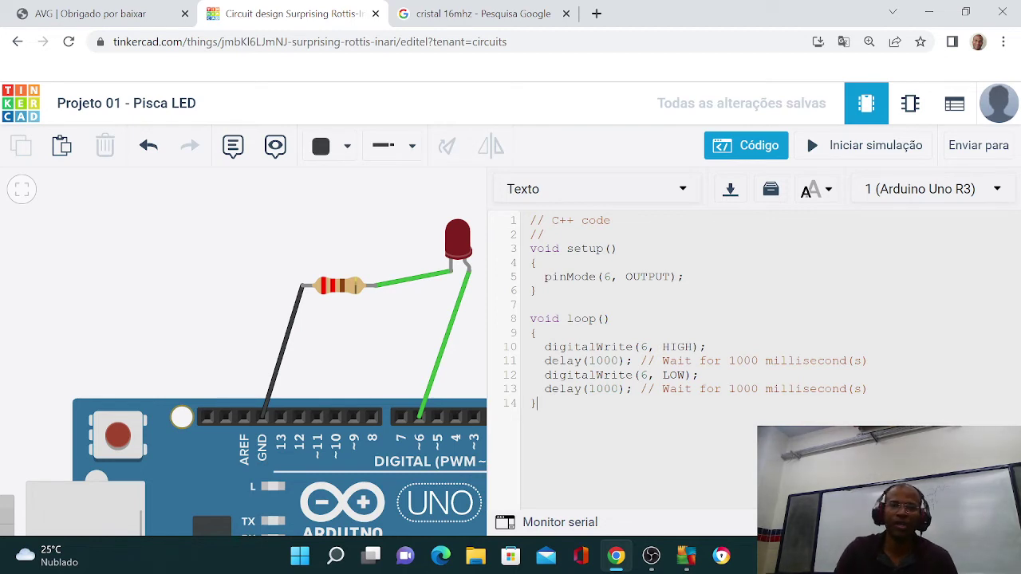
Step: Examine the C++ code's setup and loop functions, including the pinMode, digitalWrite and delay lines
{"action": "left_click_drag", "start_coordinate": [539, 291], "coordinate": [530, 249]}
{"action": "left_click_drag", "start_coordinate": [538, 403], "coordinate": [531, 319]}
{"action": "left_click", "coordinate": [566, 277]}
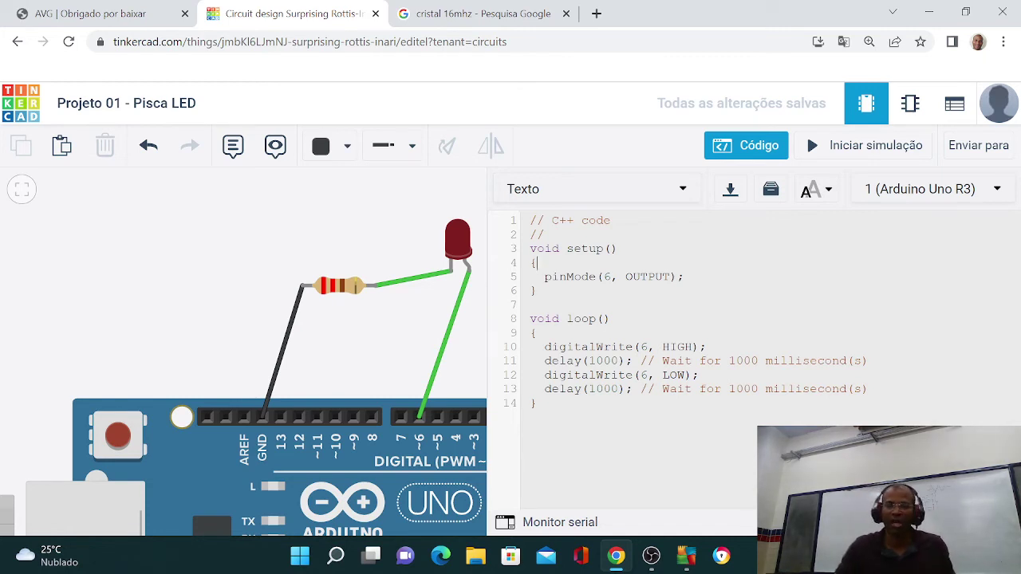
{"action": "left_click_drag", "start_coordinate": [573, 423], "coordinate": [531, 304]}
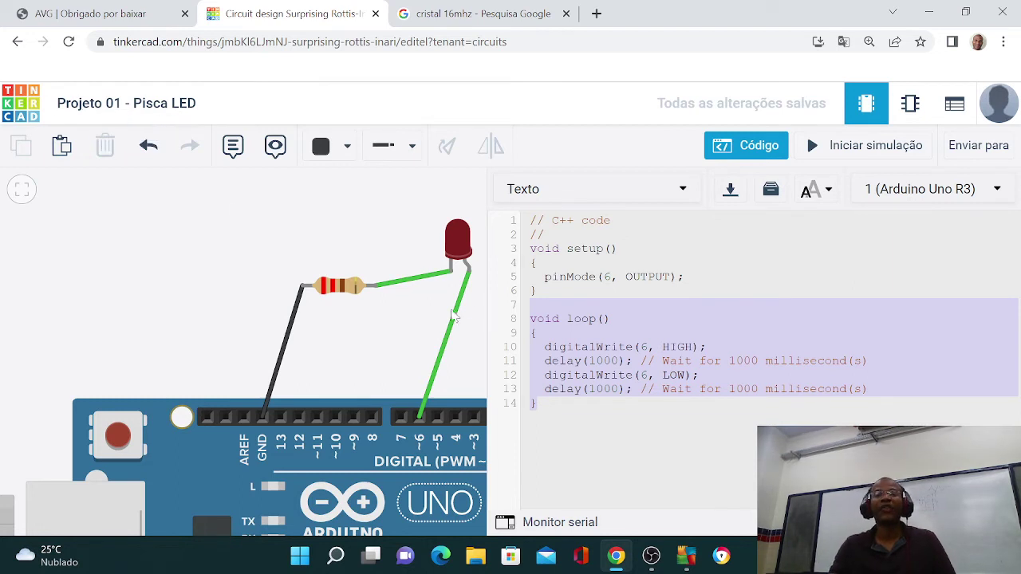
{"action": "left_click", "coordinate": [628, 388]}
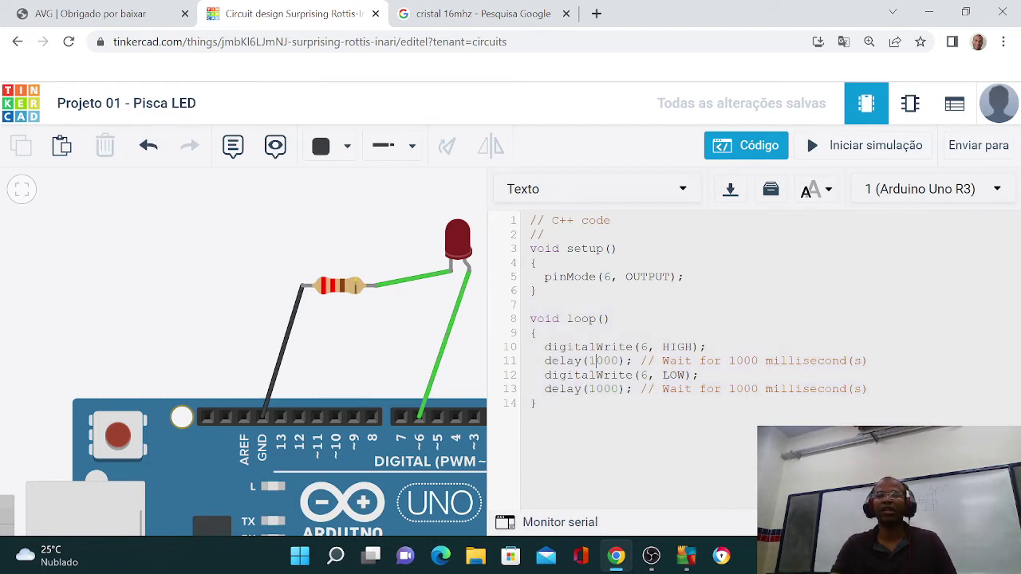
{"action": "left_click_drag", "start_coordinate": [633, 360], "coordinate": [543, 375]}
{"action": "left_click", "coordinate": [559, 362]}
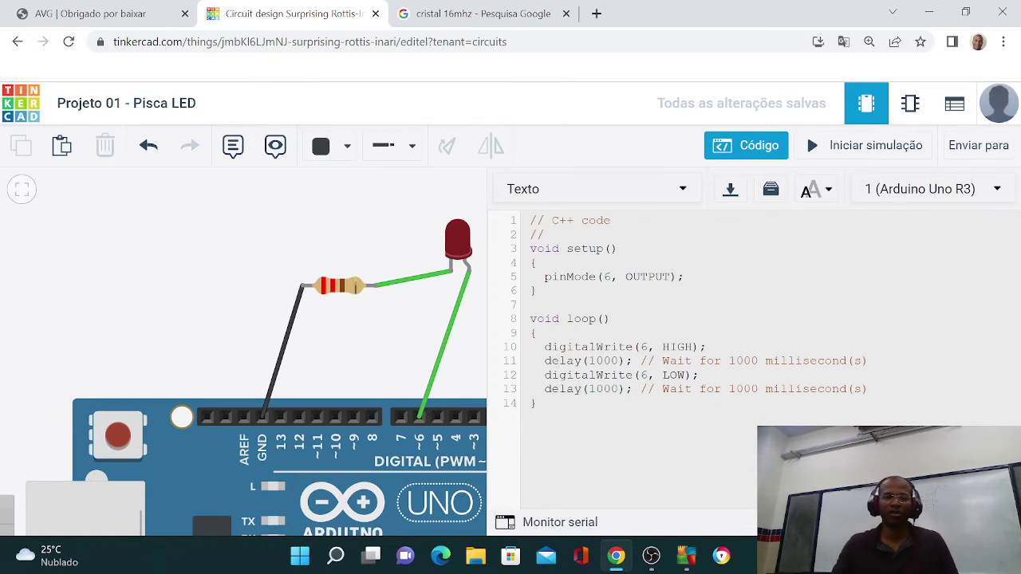
Step: Examine the digitalWrite commands in the loop function, comparing the HIGH line with the LOW line for pin 6
{"action": "left_click_drag", "start_coordinate": [544, 347], "coordinate": [706, 347]}
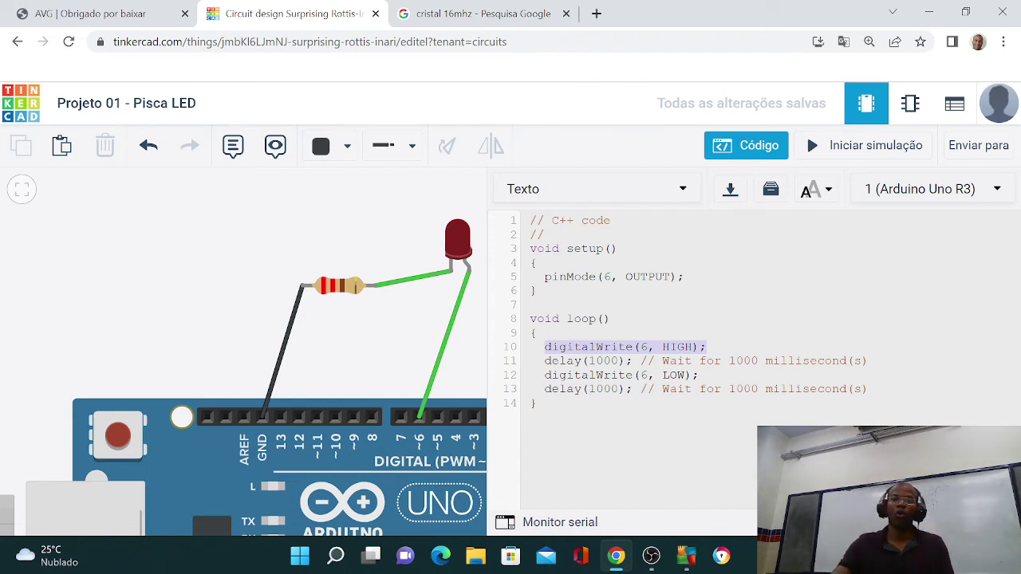
{"action": "left_click", "coordinate": [536, 333]}
{"action": "left_click_drag", "start_coordinate": [662, 347], "coordinate": [691, 347]}
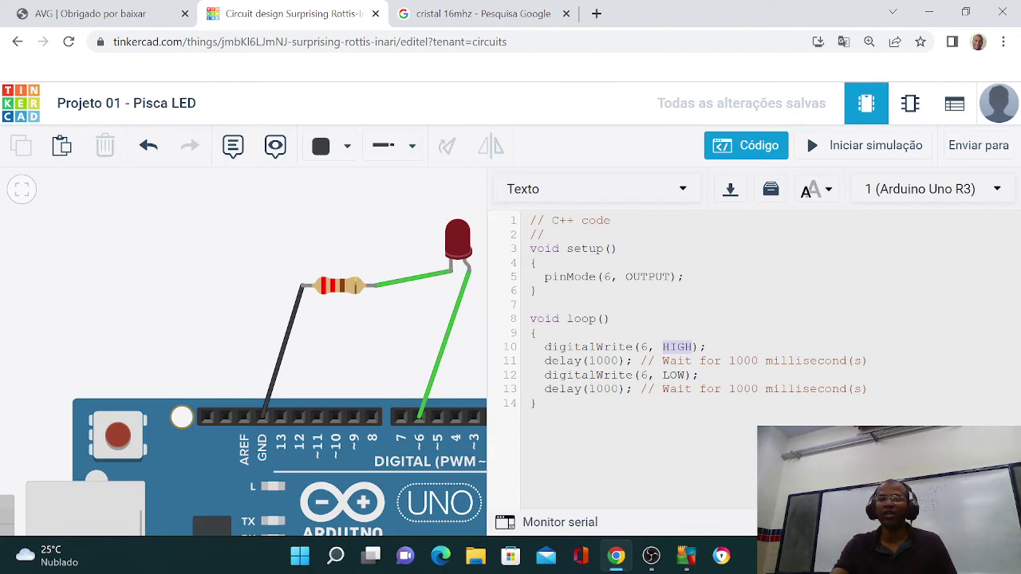
{"action": "left_click_drag", "start_coordinate": [538, 347], "coordinate": [634, 347]}
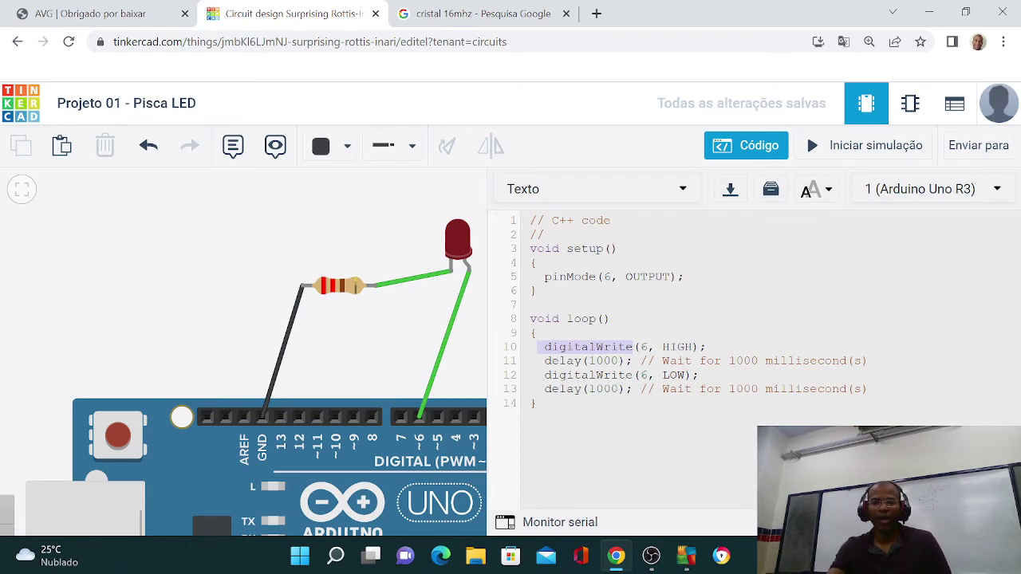
{"action": "left_click", "coordinate": [699, 375]}
{"action": "left_click_drag", "start_coordinate": [700, 376], "coordinate": [544, 375]}
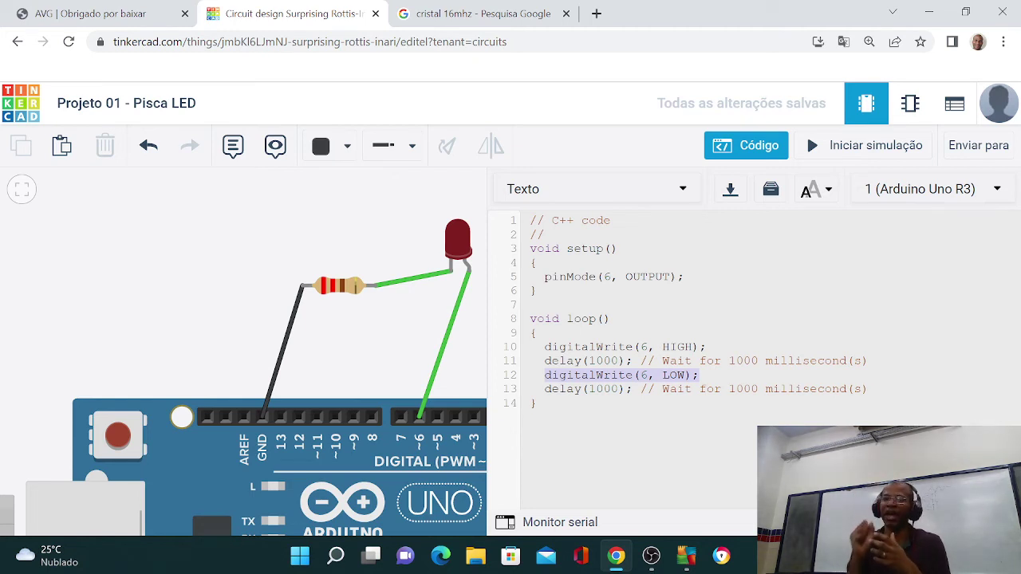
Step: View the circuit without the code, show the code again, and examine the pin 6 arguments in the digitalWrite and pinMode lines
{"action": "left_click", "coordinate": [409, 338]}
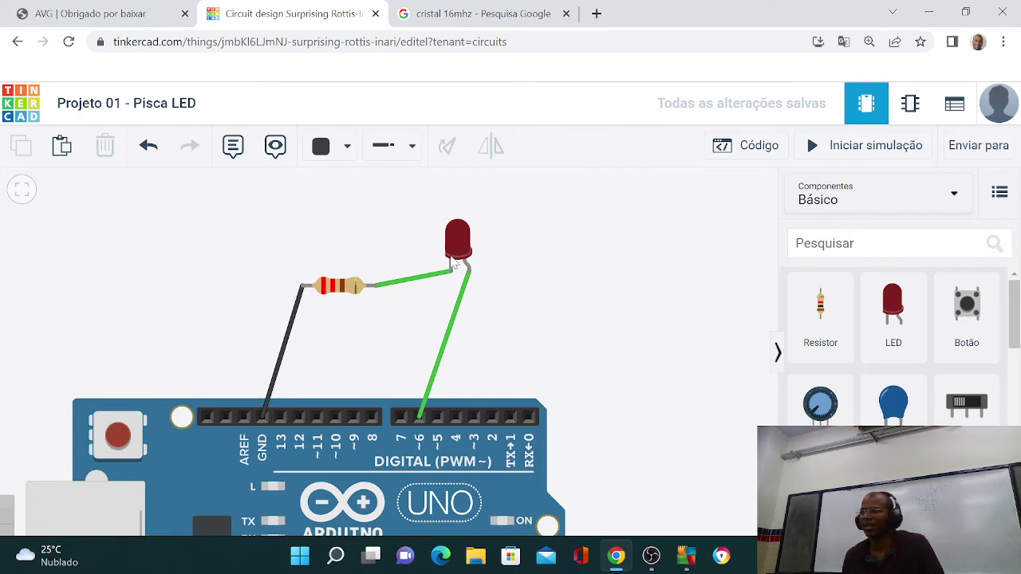
{"action": "left_click", "coordinate": [720, 142]}
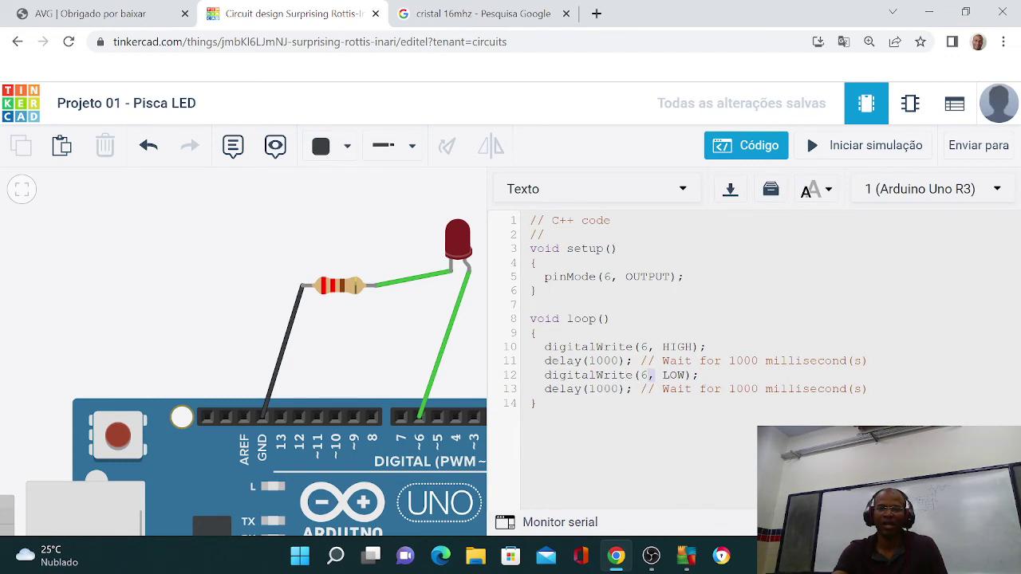
{"action": "double_click", "coordinate": [644, 375]}
{"action": "double_click", "coordinate": [644, 347]}
{"action": "double_click", "coordinate": [608, 277]}
{"action": "left_click_drag", "start_coordinate": [605, 276], "coordinate": [598, 277]}
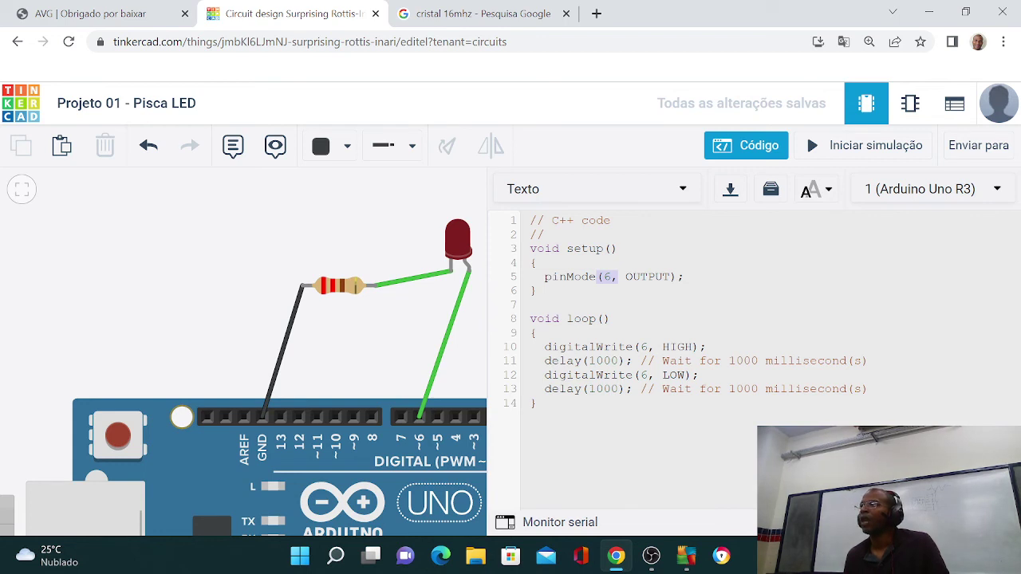
{"action": "left_click", "coordinate": [593, 319]}
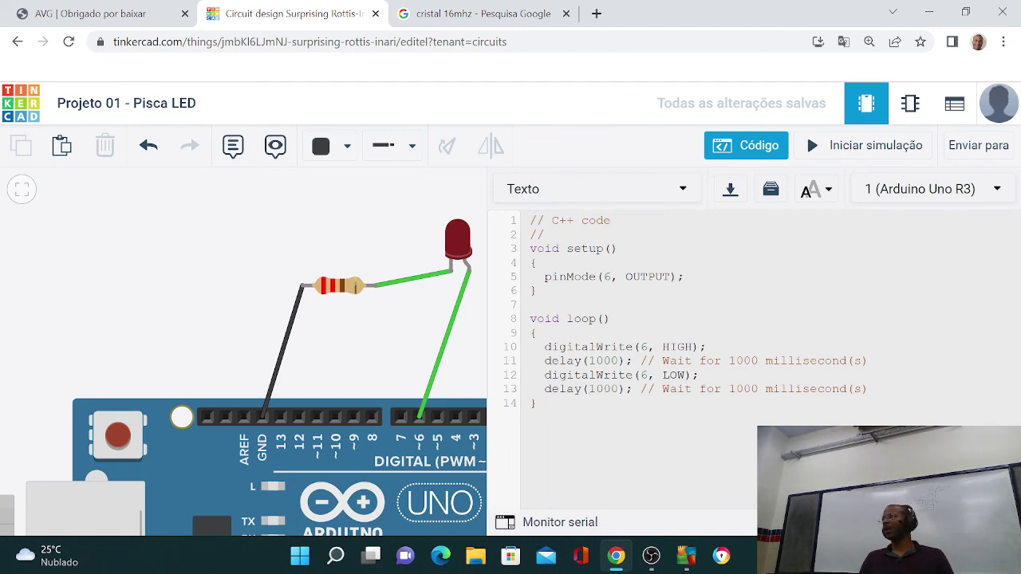
Step: Switch to the Google results for "cristal 16mhz" and search for "tiobe" instead
{"action": "left_click", "coordinate": [442, 8]}
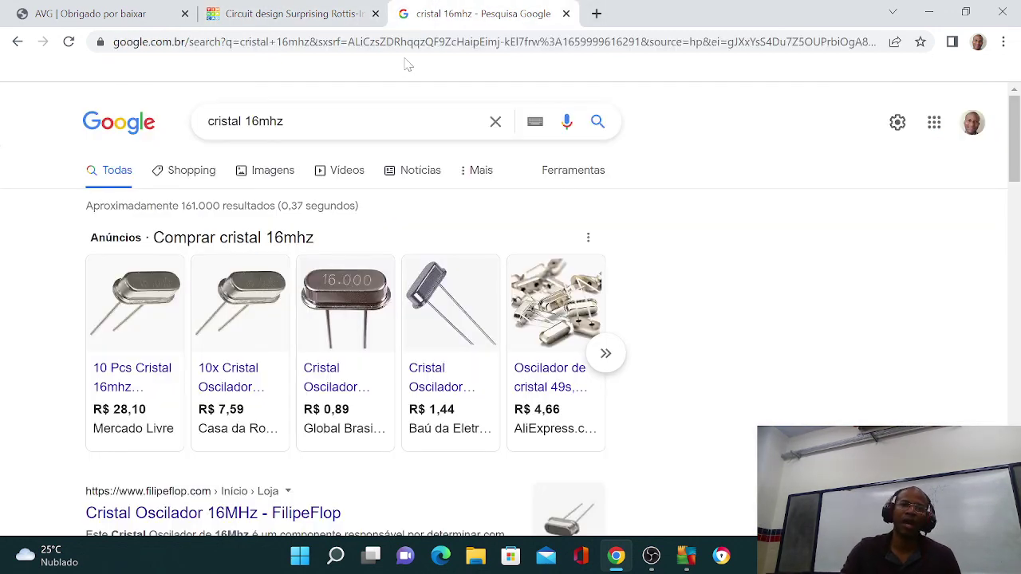
{"action": "left_click", "coordinate": [424, 48]}
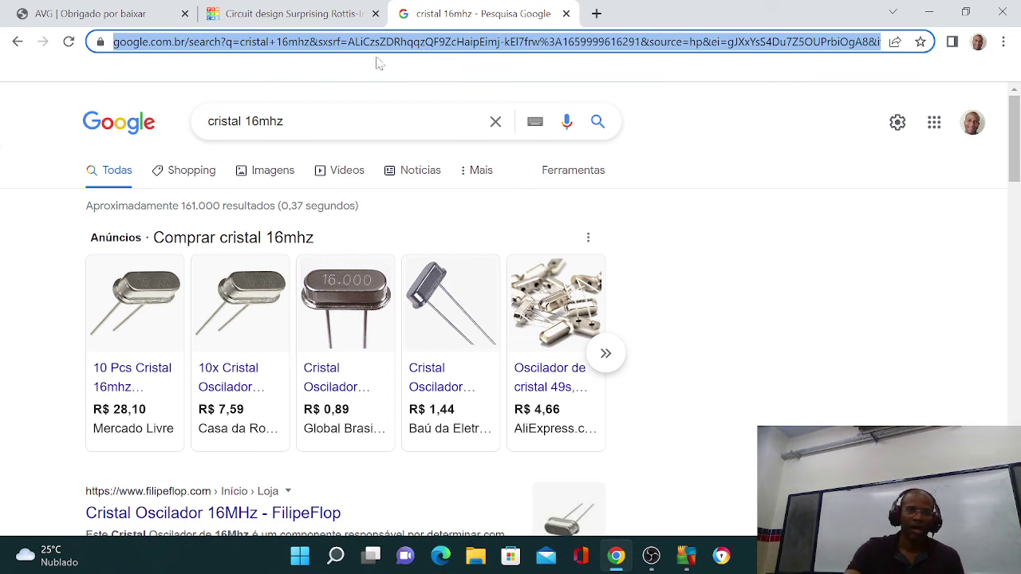
{"action": "left_click_drag", "start_coordinate": [291, 121], "coordinate": [159, 137]}
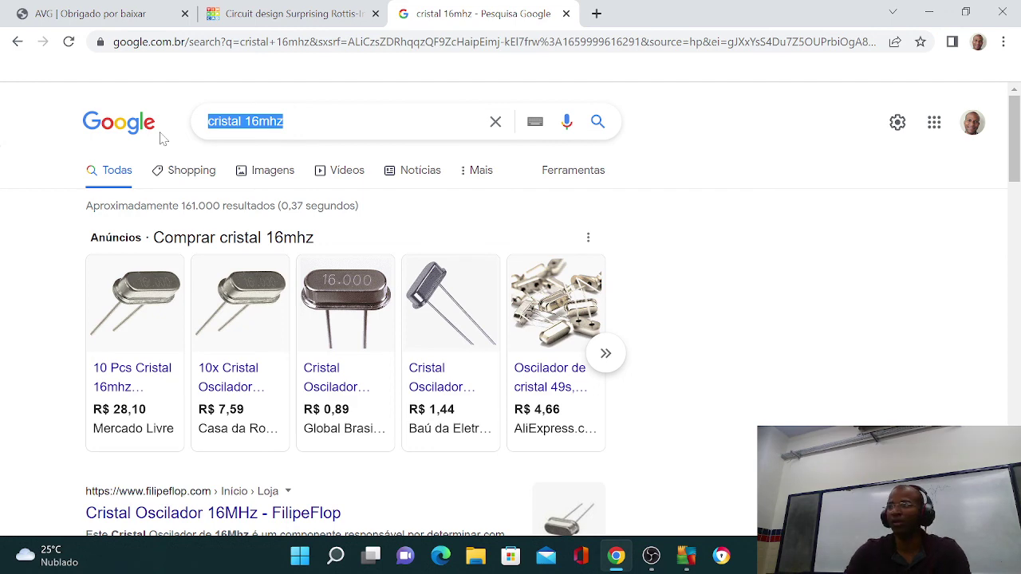
{"action": "type", "text": "tiobe"}
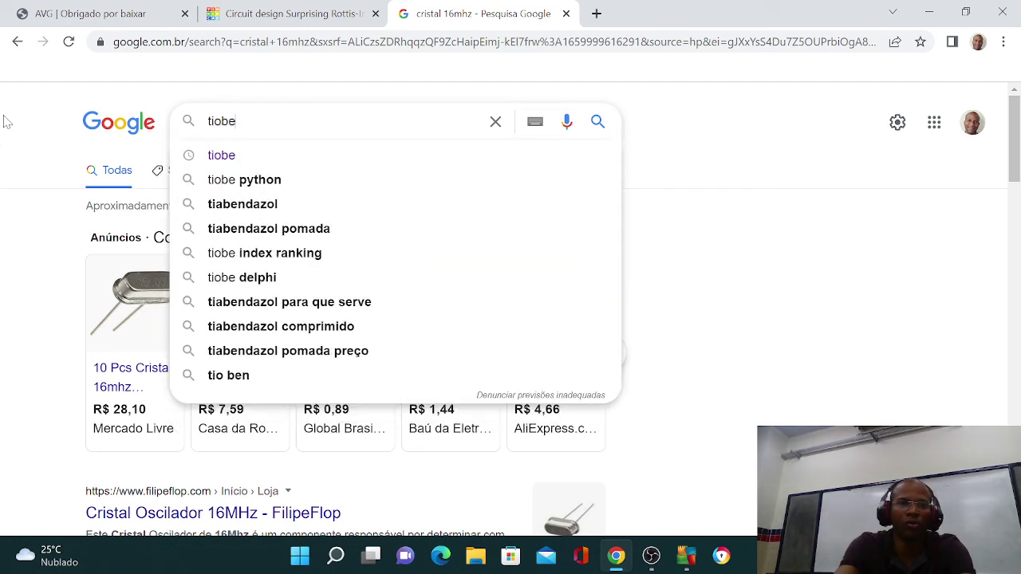
{"action": "key", "text": "Return"}
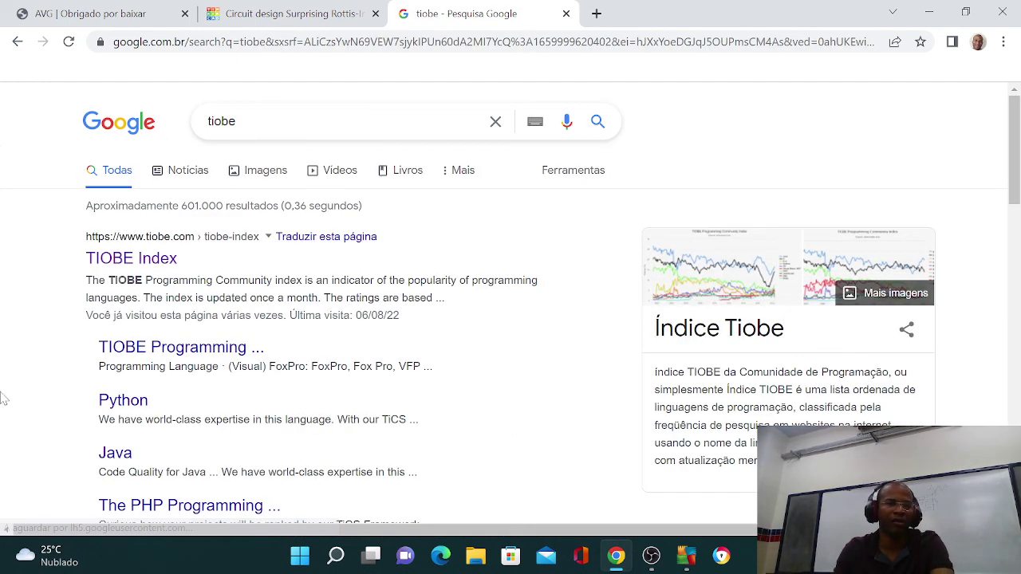
Step: Open the TIOBE Index search result and examine the August 2022 programming language ranking table
{"action": "left_click", "coordinate": [133, 267]}
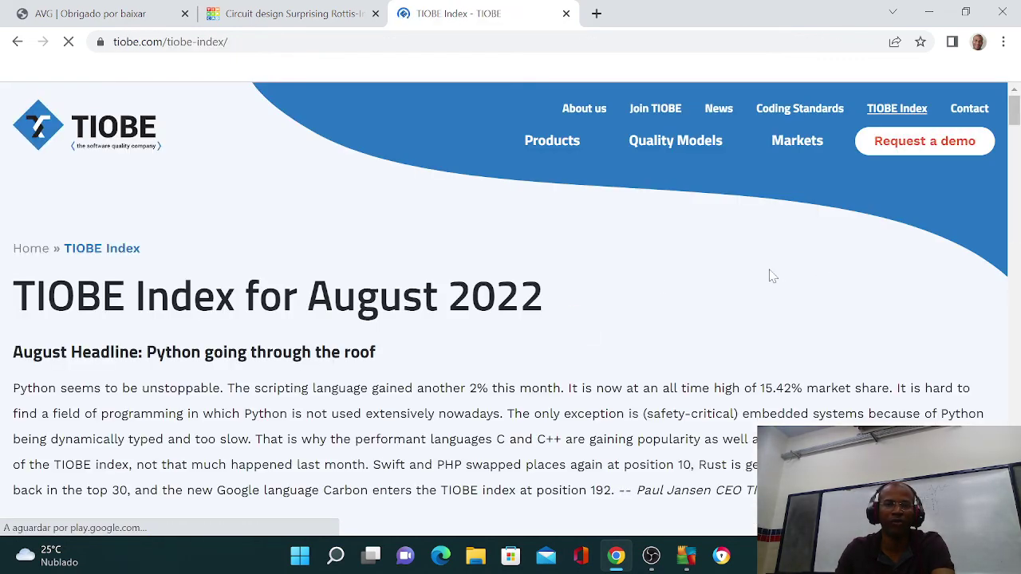
{"action": "scroll", "coordinate": [675, 296], "scroll_direction": "down", "scroll_amount": 10}
{"action": "scroll", "coordinate": [635, 289], "scroll_direction": "down", "scroll_amount": 3}
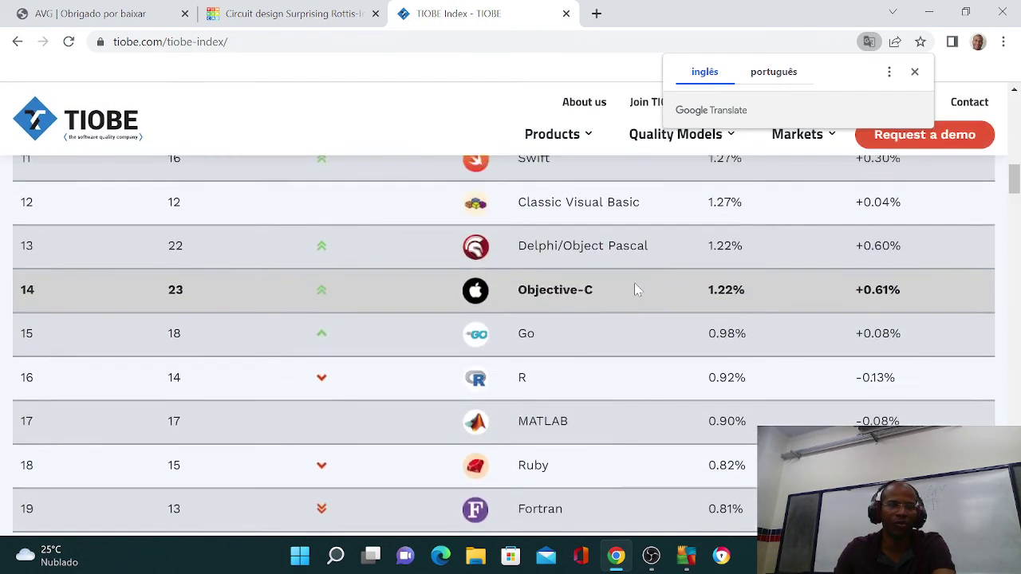
{"action": "scroll", "coordinate": [635, 289], "scroll_direction": "up", "scroll_amount": 8}
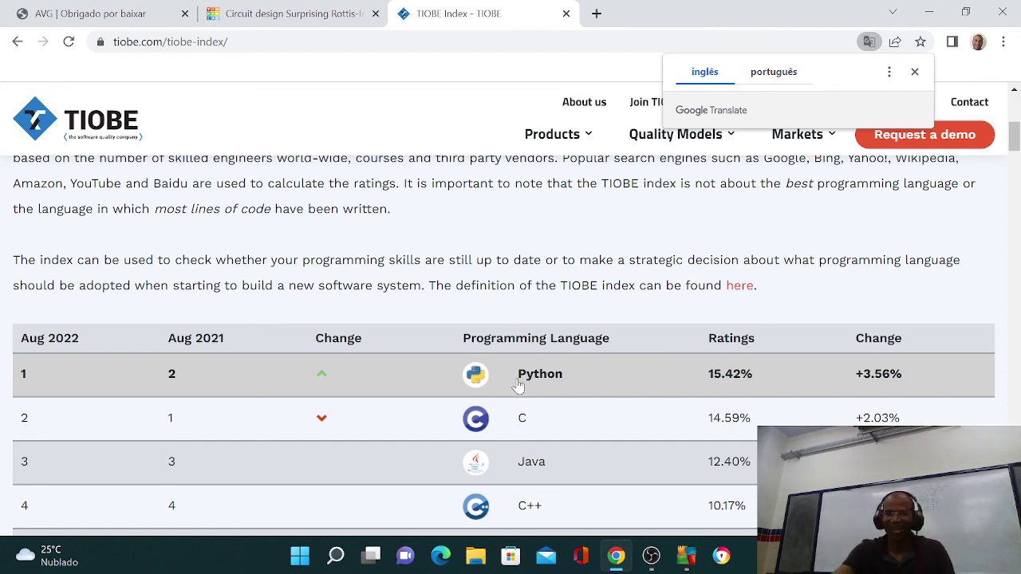
{"action": "mouse_move", "coordinate": [650, 556]}
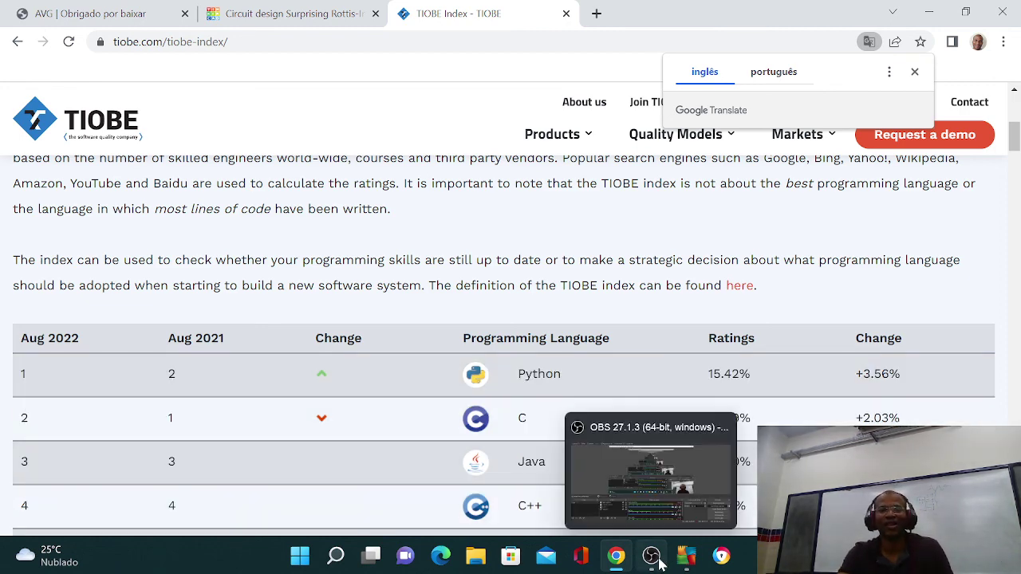
{"action": "left_click", "coordinate": [677, 492]}
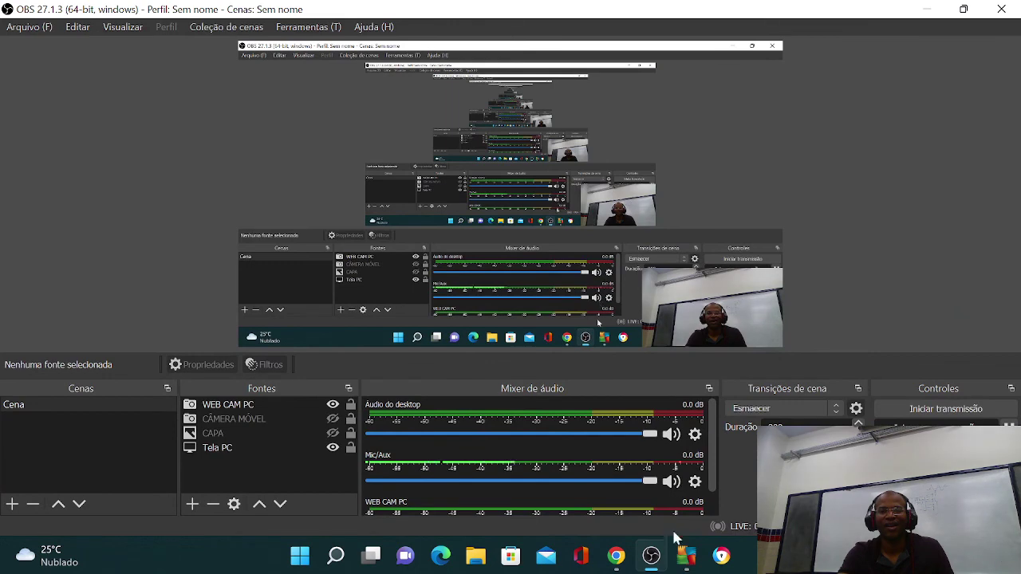
{"action": "mouse_move", "coordinate": [682, 557]}
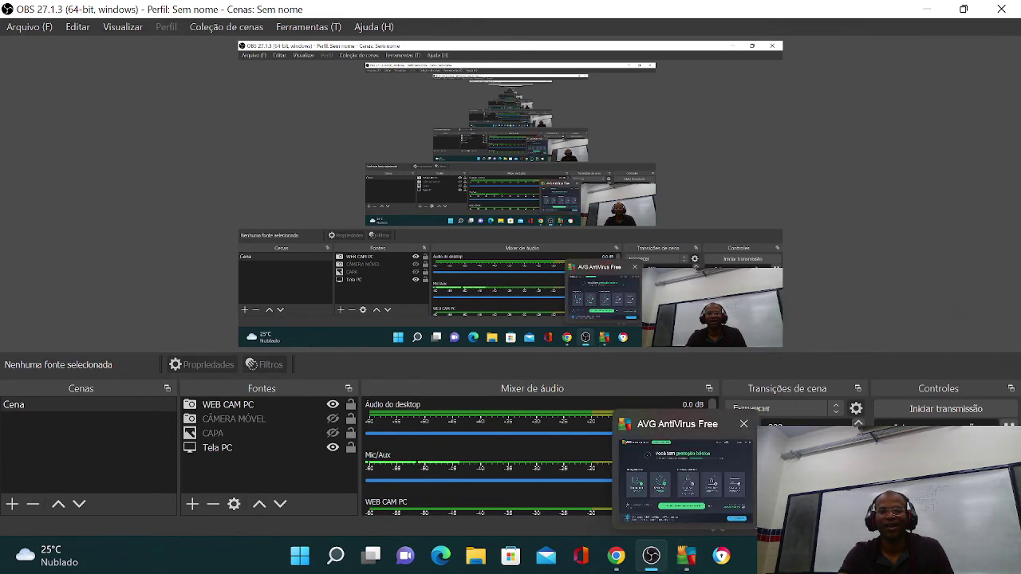
{"action": "left_click", "coordinate": [652, 558]}
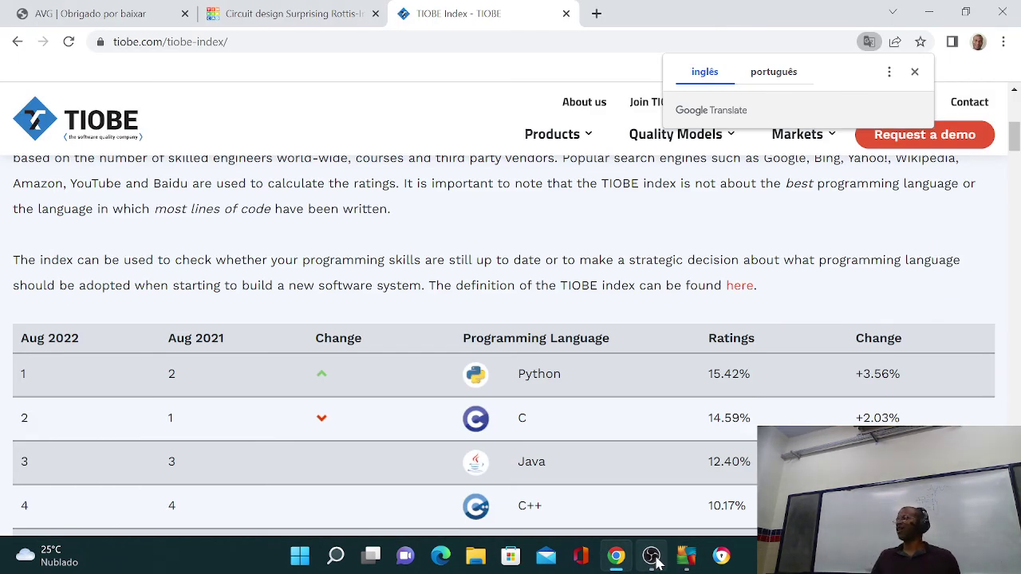